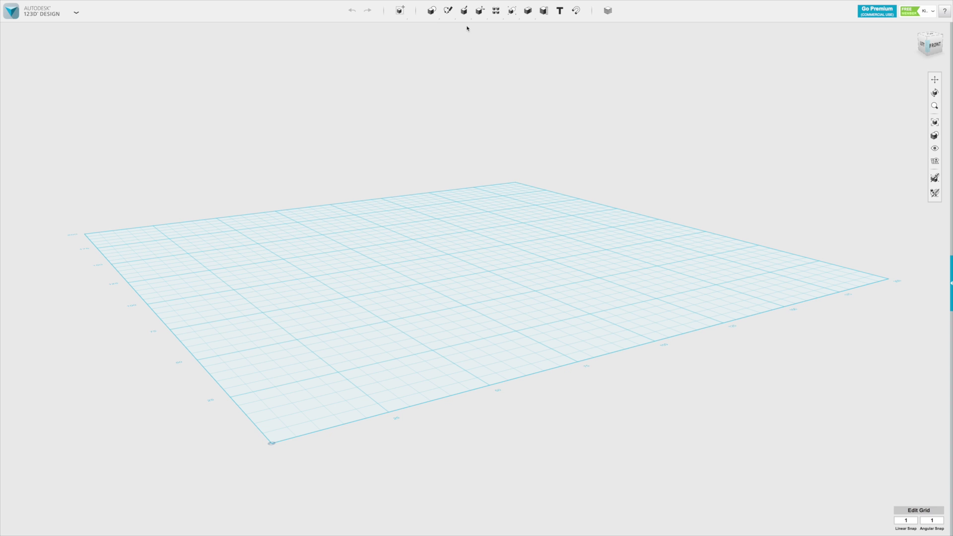
Sketch a rectangle on the grid
mouse_move(464, 16)
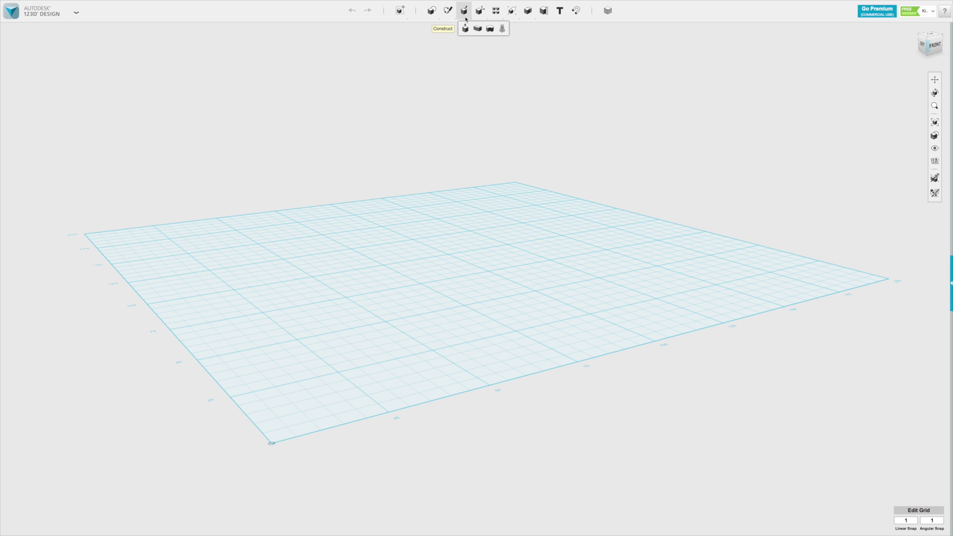
click(449, 28)
click(447, 292)
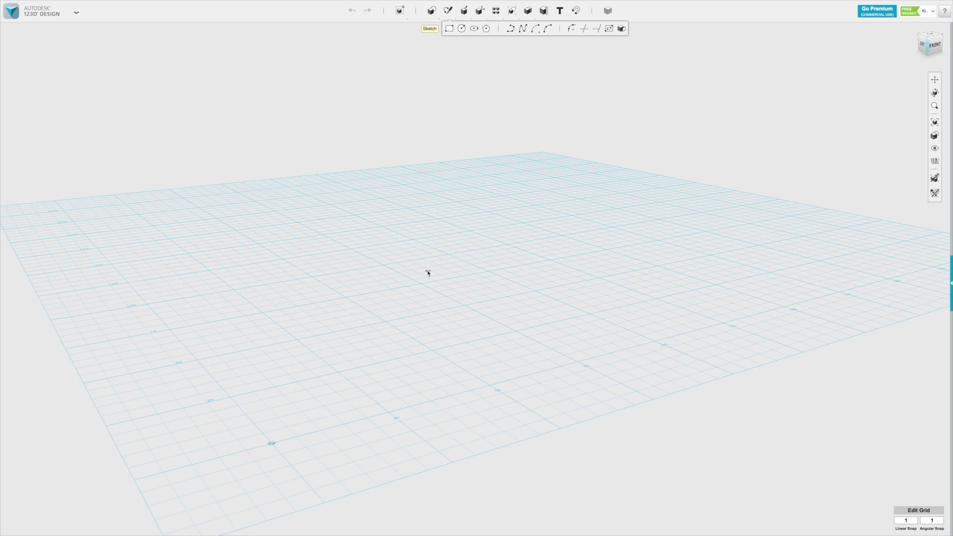
click(323, 296)
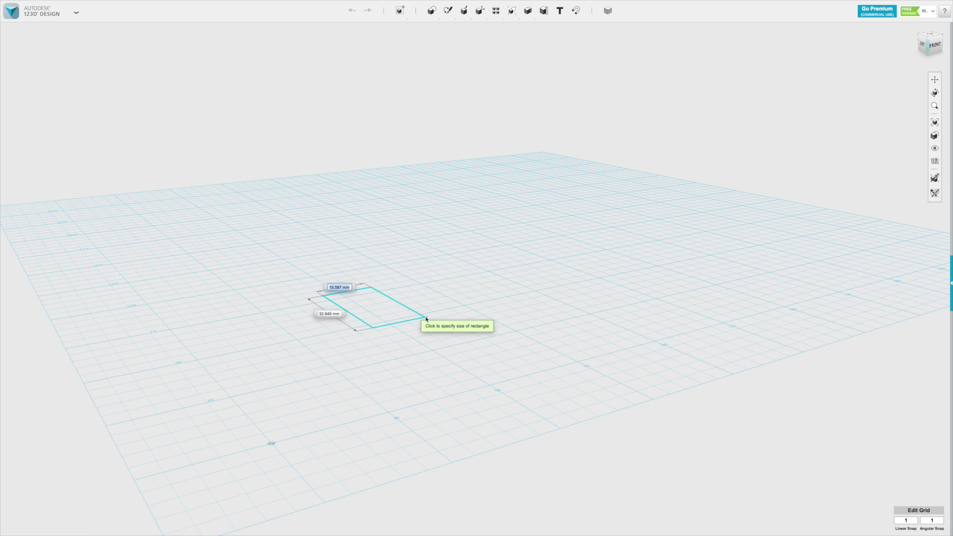
click(444, 313)
right_drag(424, 242, 425, 258)
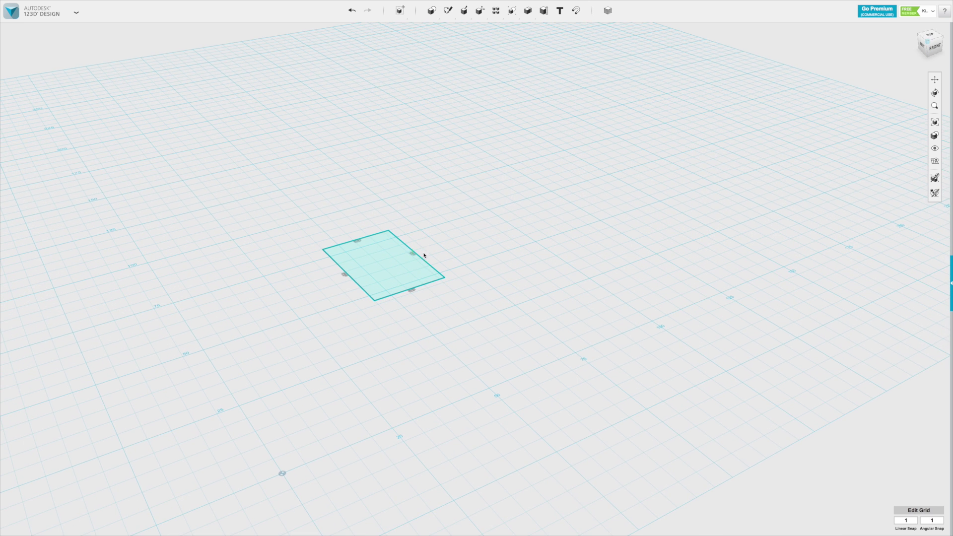
Extrude the rectangle upward into a 30 mm tall box
mouse_move(465, 16)
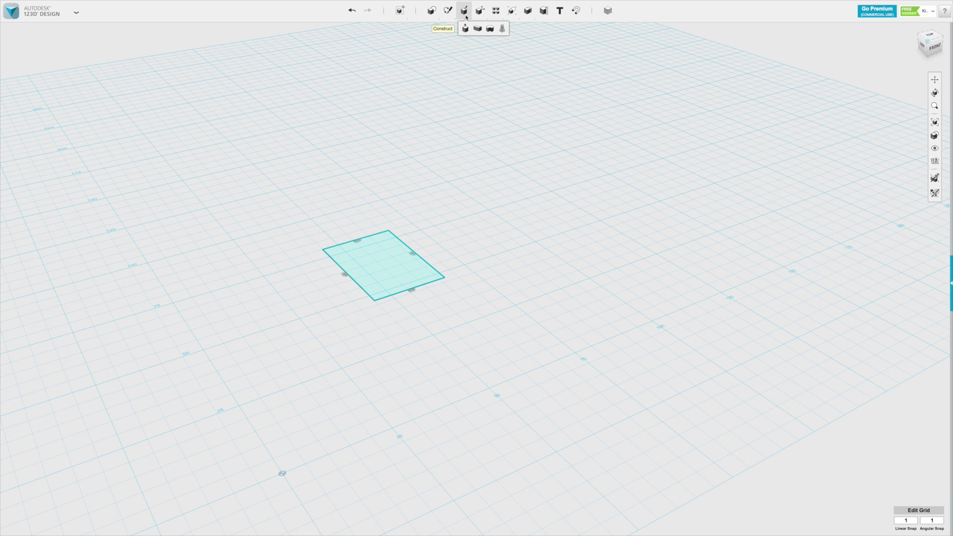
click(465, 28)
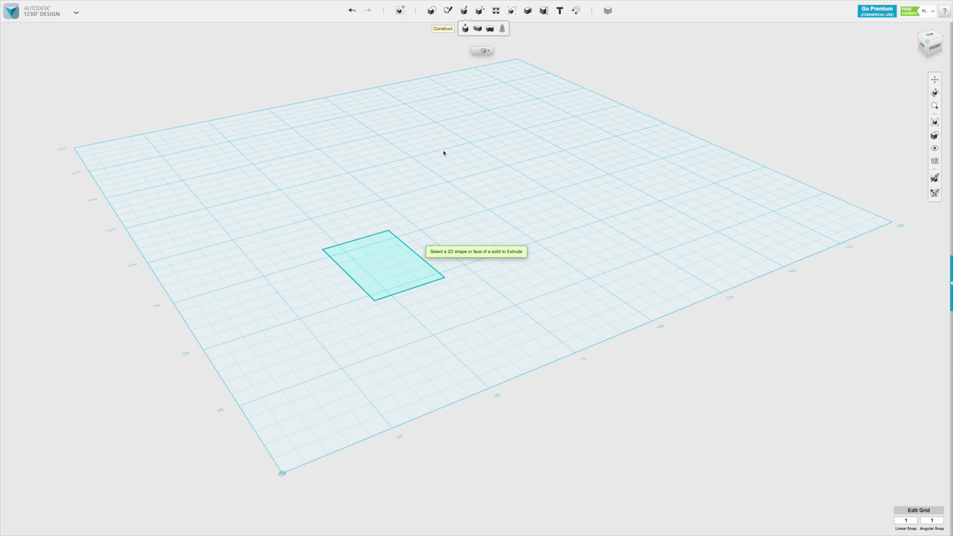
click(379, 261)
drag(381, 253, 380, 158)
right_drag(326, 357, 511, 309)
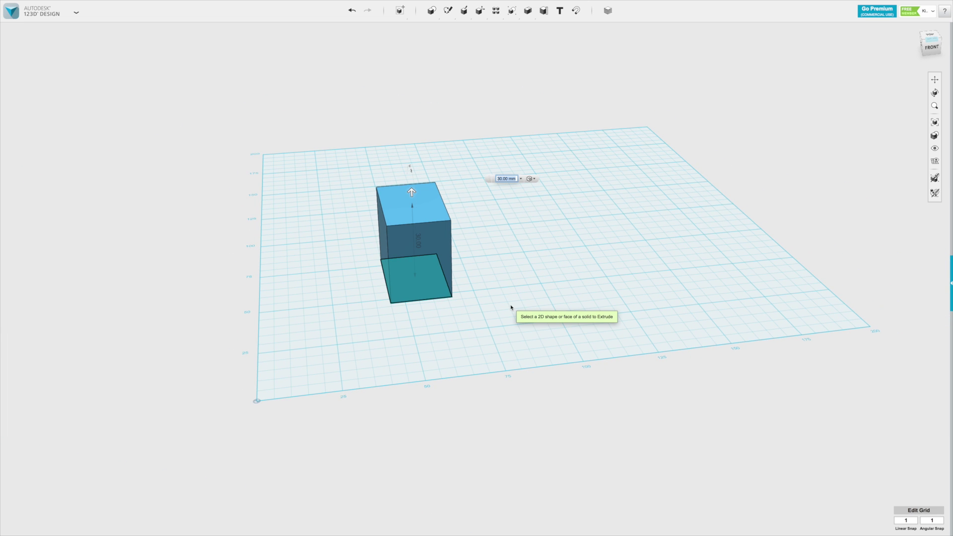
key(Return)
right_drag(506, 301, 484, 236)
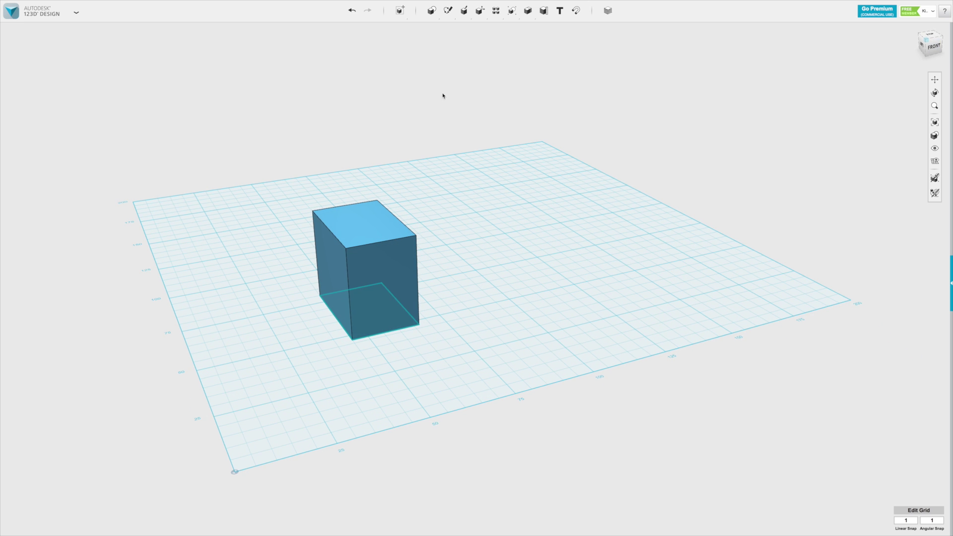
mouse_move(459, 12)
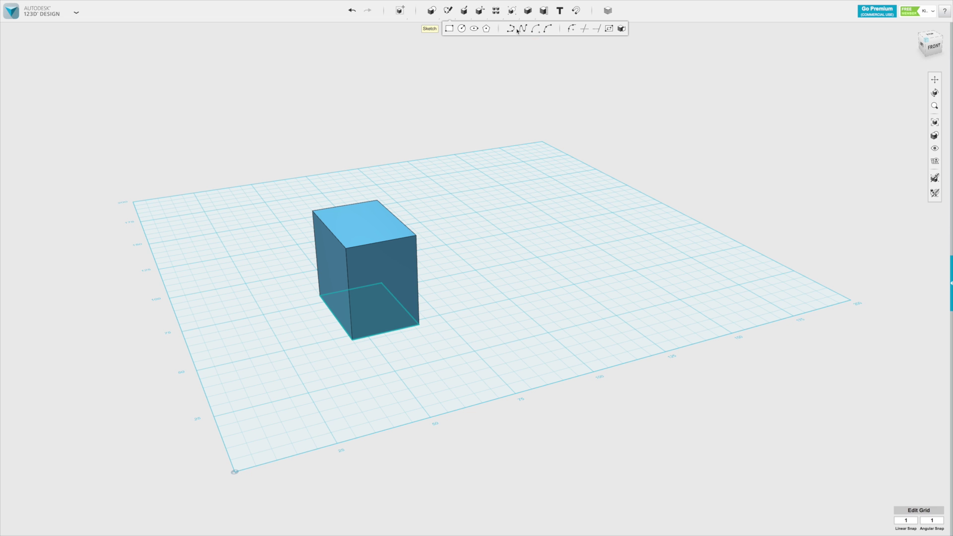
Draw a three-point spline on the grid, starting at the box's bottom corner and bending right
click(523, 29)
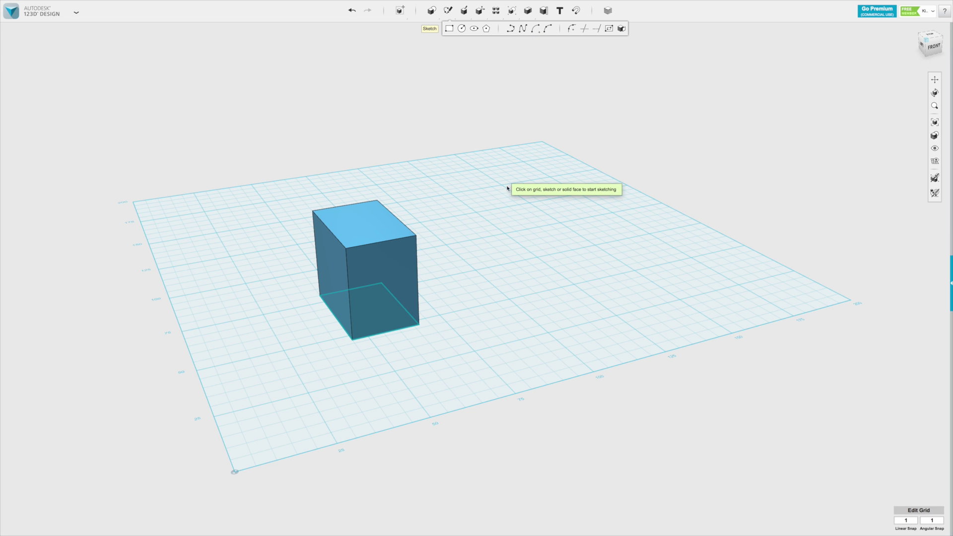
click(419, 350)
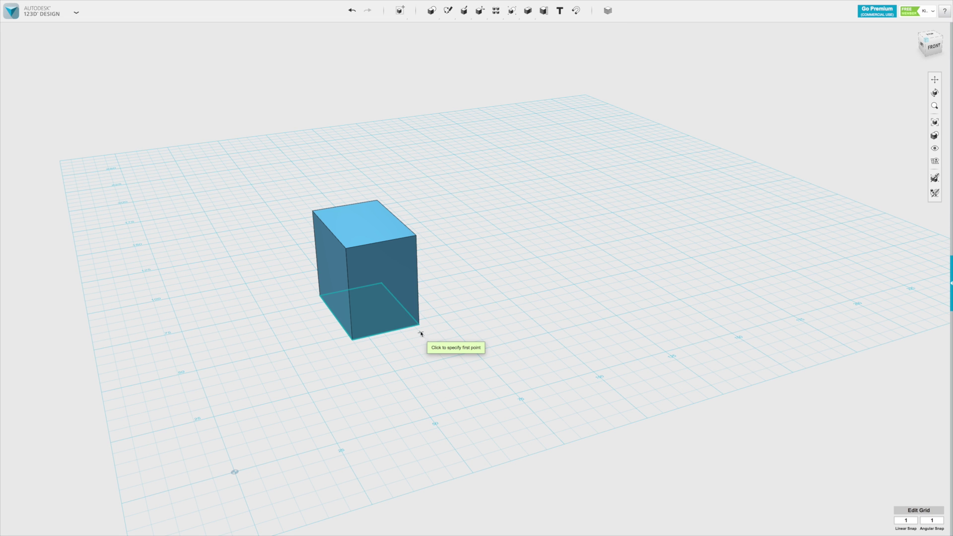
click(421, 329)
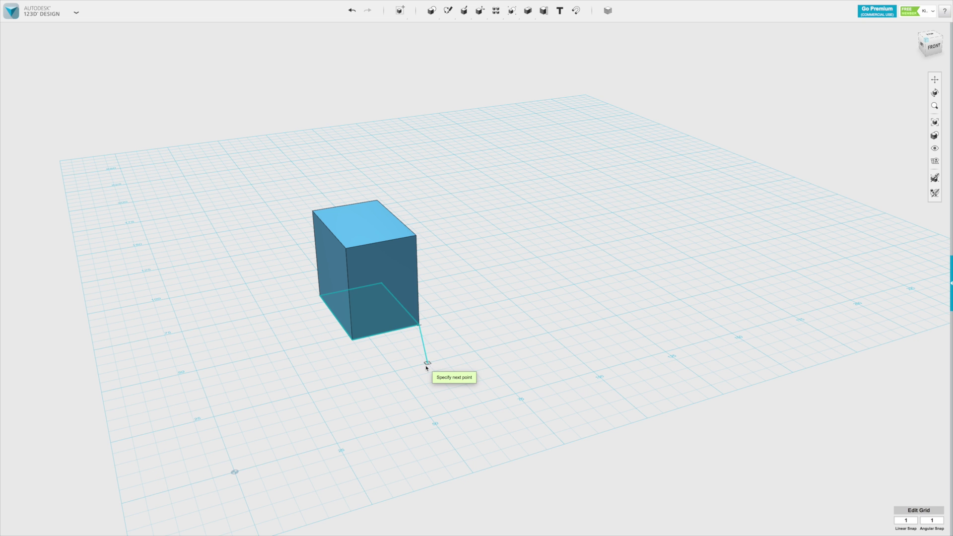
click(423, 361)
click(449, 388)
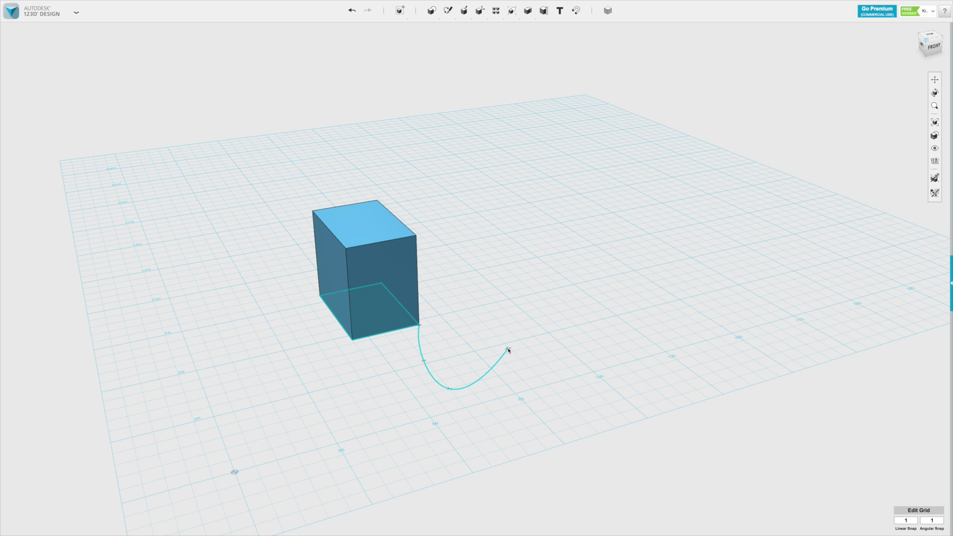
key(Escape)
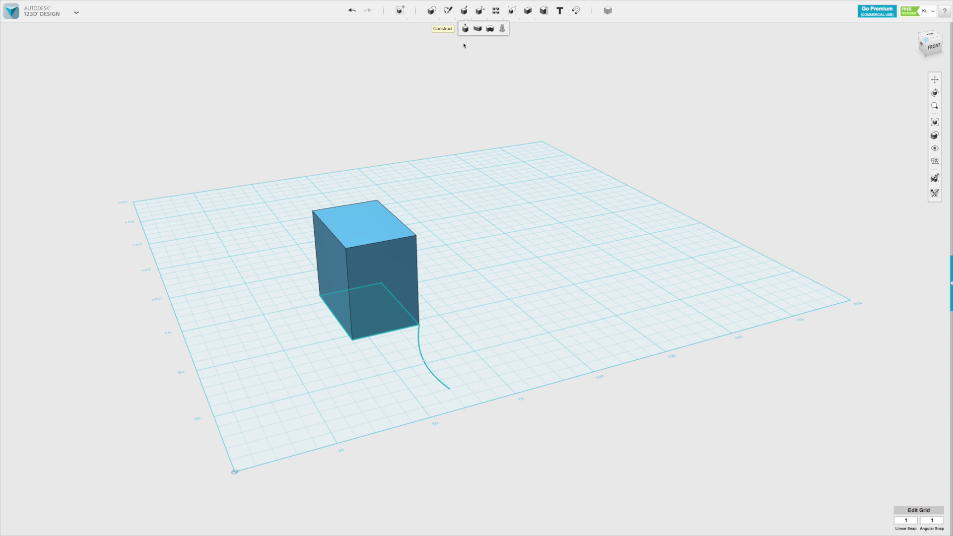
Sweep the box's front face along the spline, shortened to follow only part of the curve
click(477, 29)
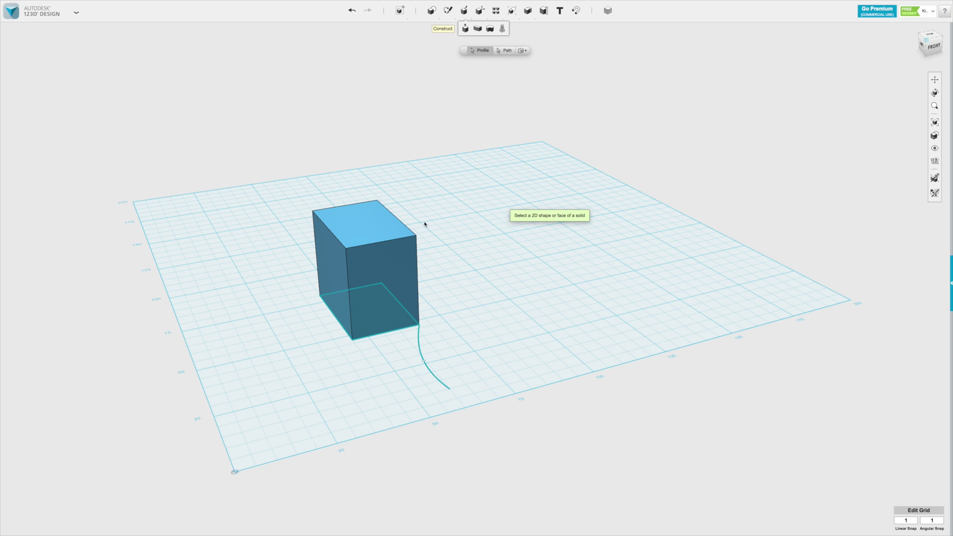
click(393, 278)
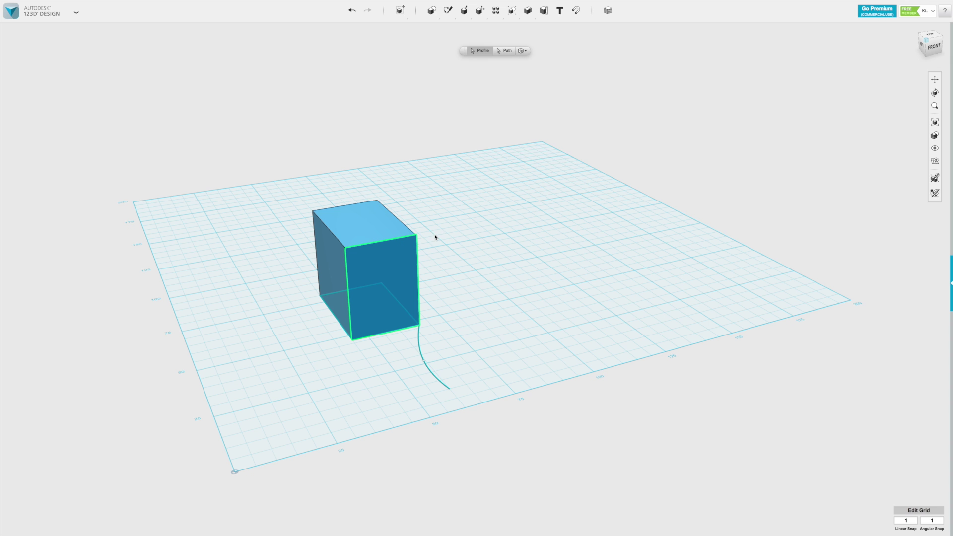
click(506, 51)
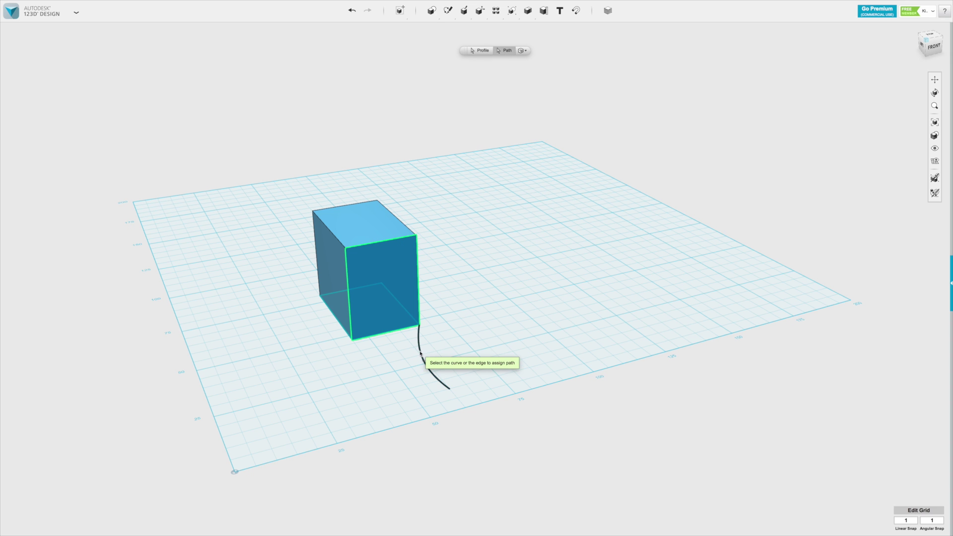
click(420, 353)
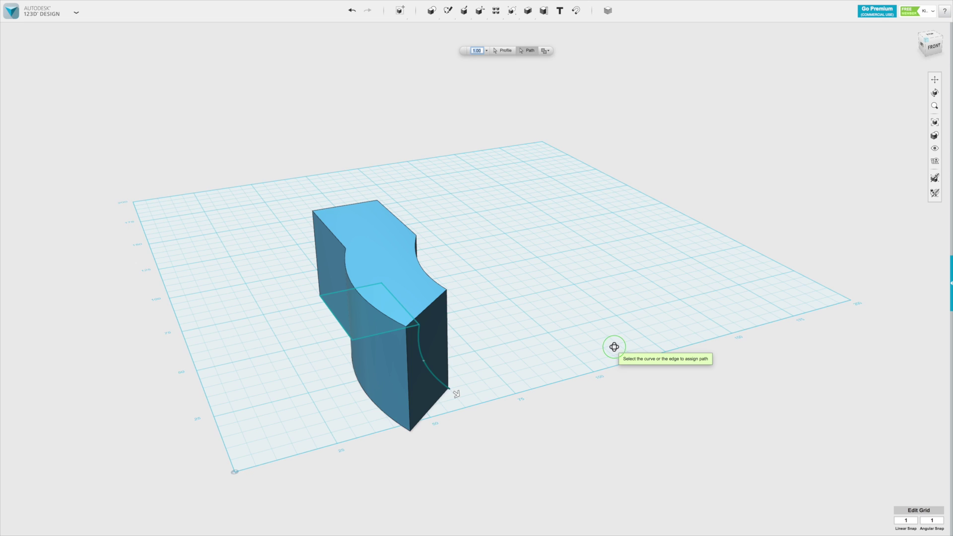
right_drag(614, 346, 556, 355)
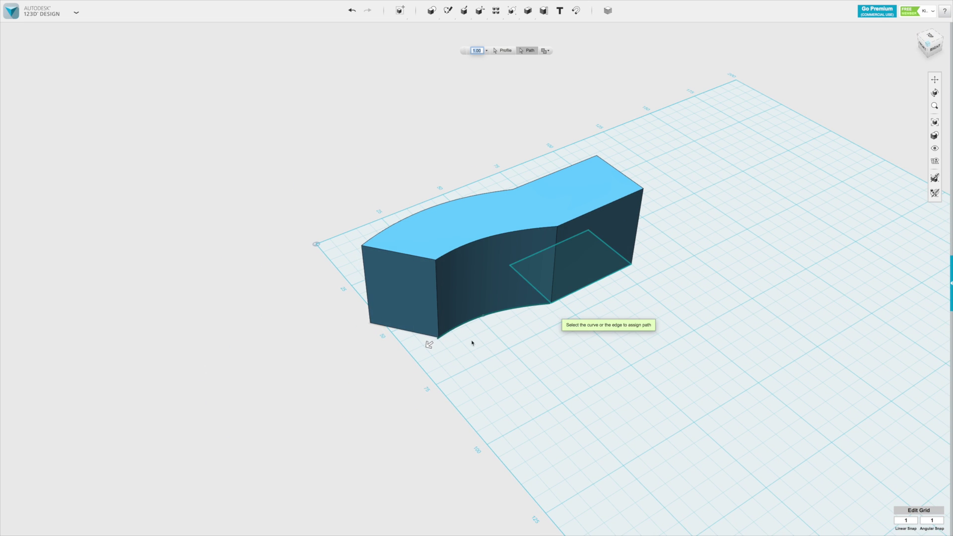
drag(429, 346, 461, 323)
click(582, 373)
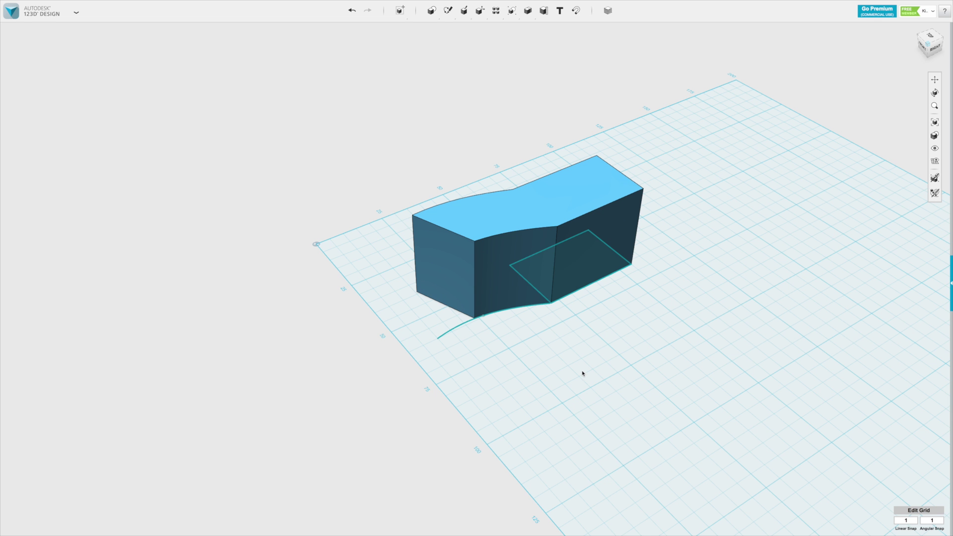
mouse_move(493, 375)
right_down()
mouse_move(579, 362)
mouse_move(482, 364)
right_up()
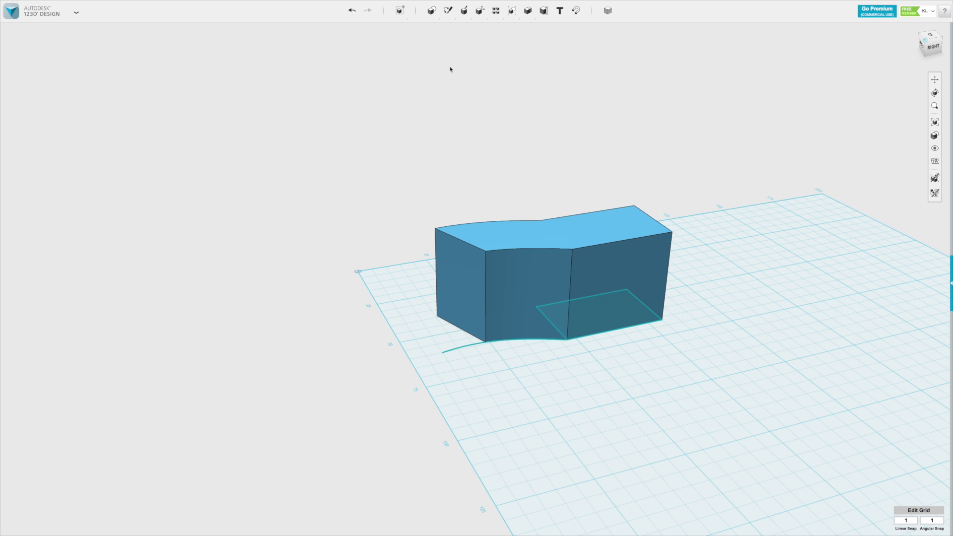
Draw an open polyline beside the swept block: short top line, 75 mm side, 25 mm base
mouse_move(464, 14)
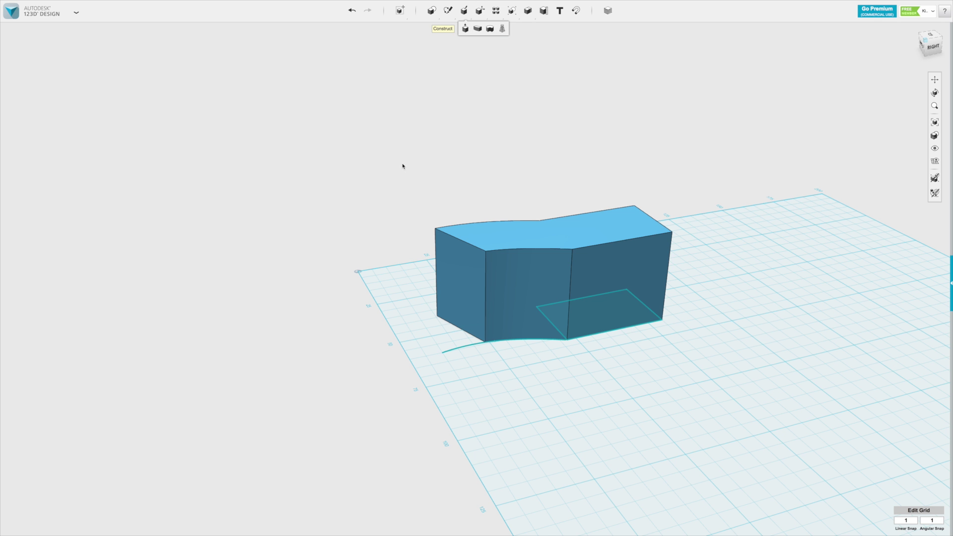
right_drag(402, 166, 394, 180)
scroll(316, 166, down, 3)
scroll(562, 215, up, 4)
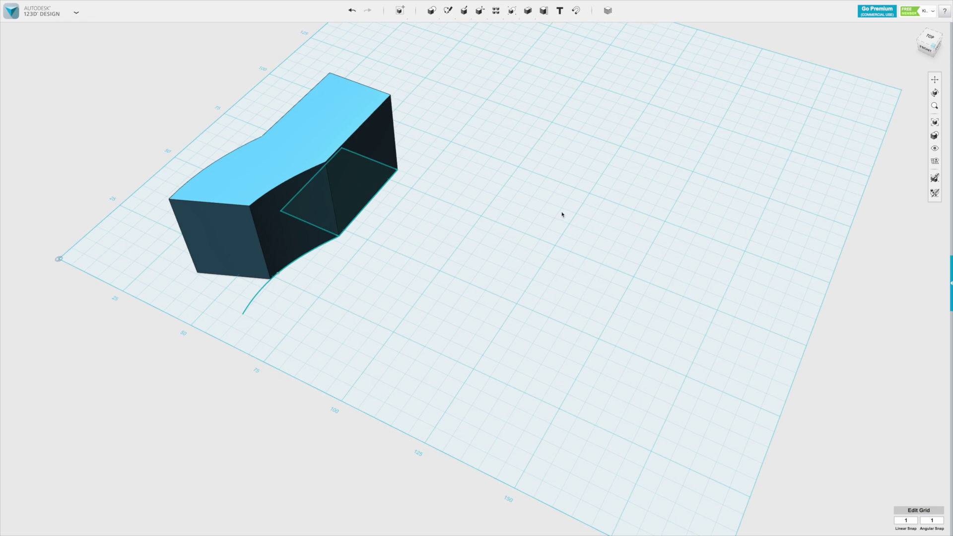
right_drag(562, 214, 540, 239)
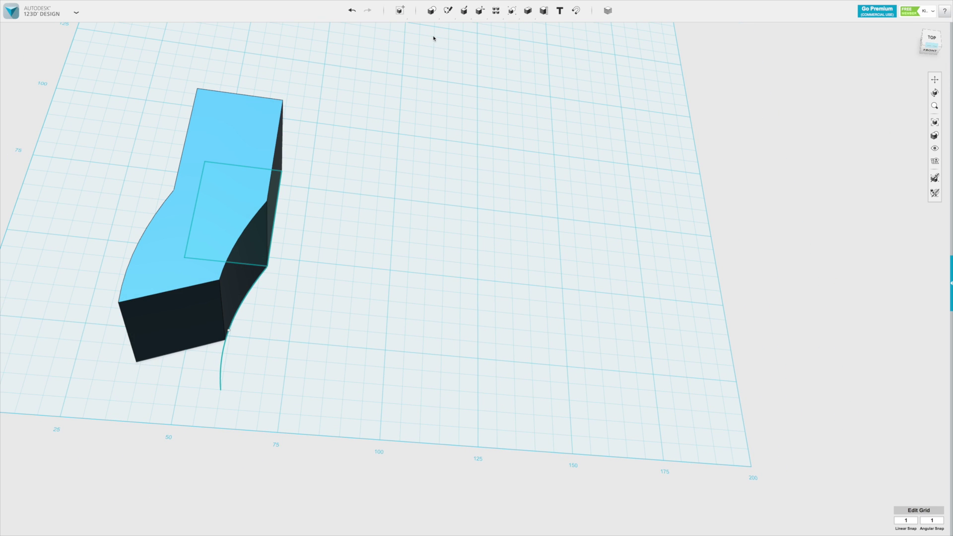
mouse_move(445, 12)
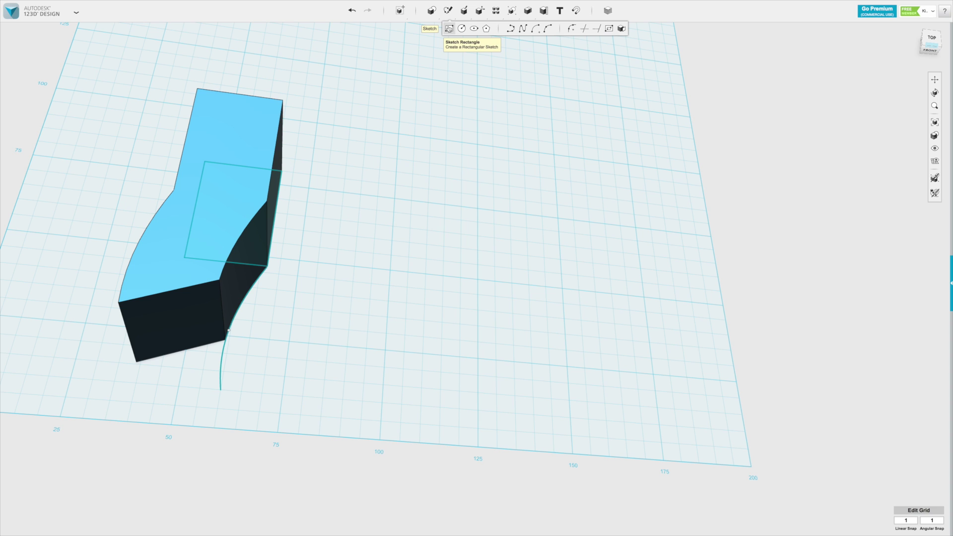
click(512, 29)
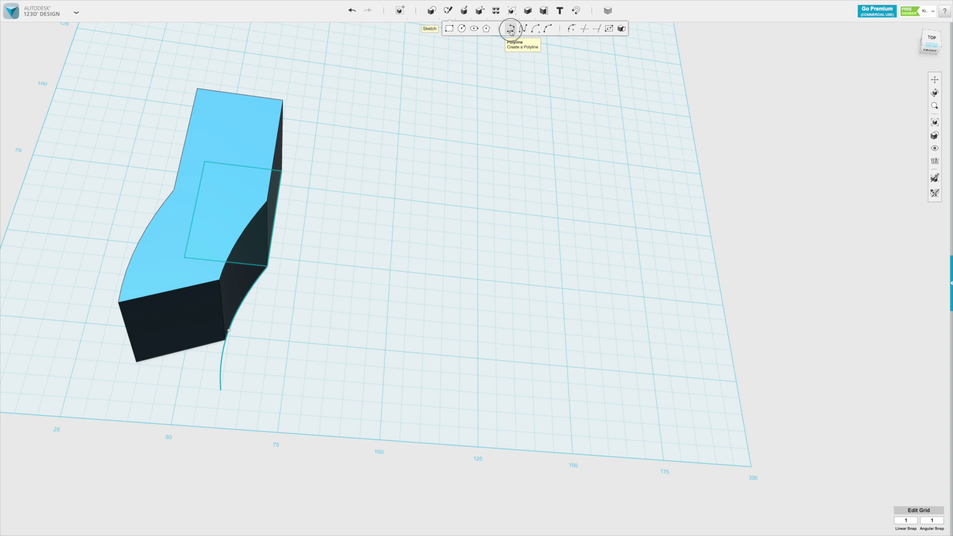
click(477, 209)
click(477, 208)
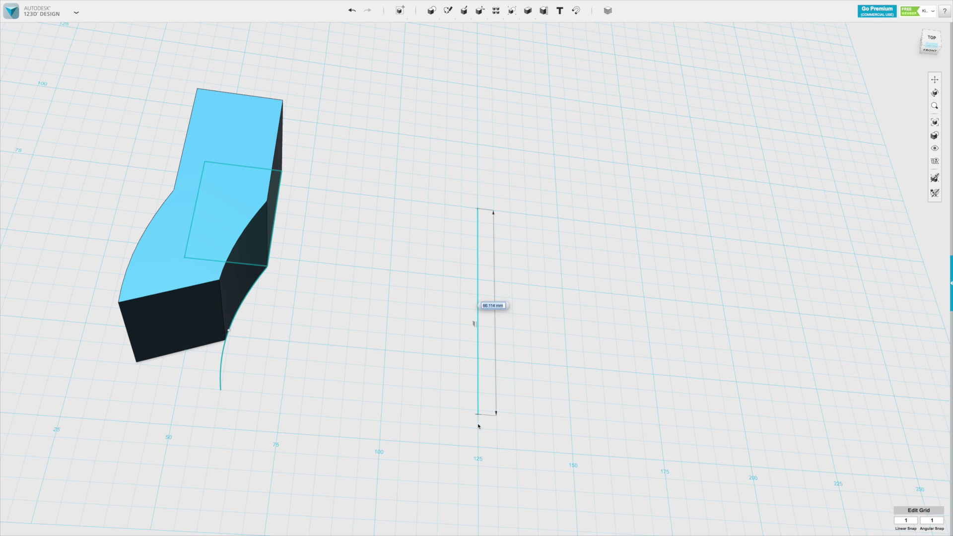
click(509, 212)
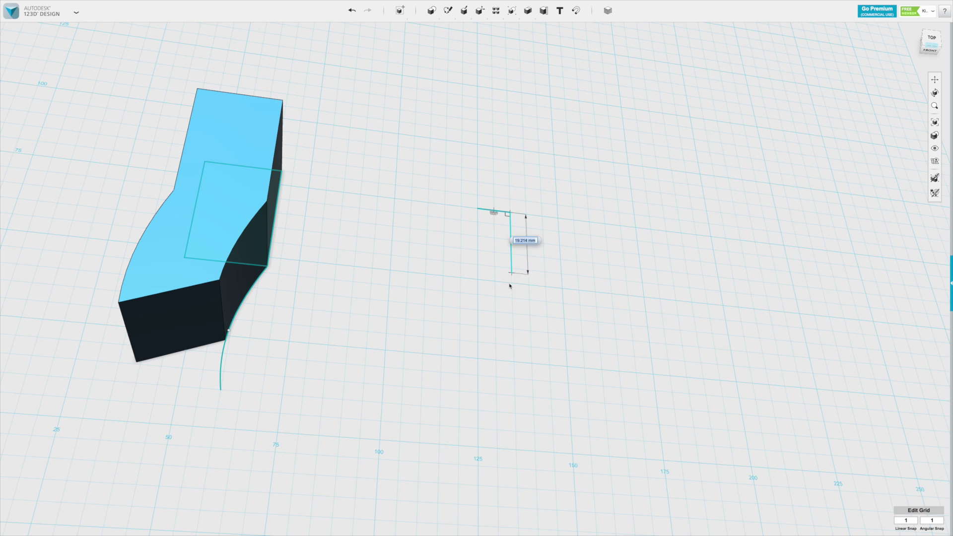
click(516, 449)
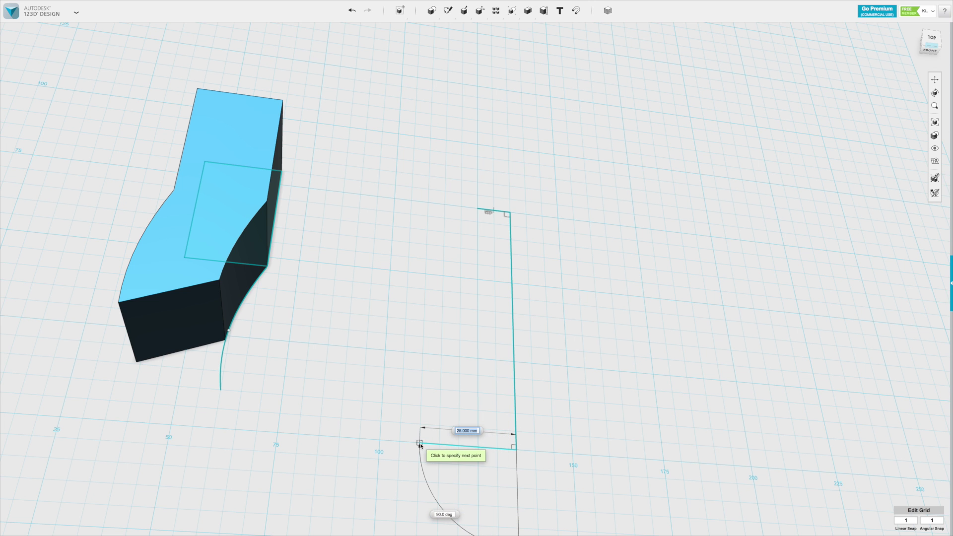
click(420, 442)
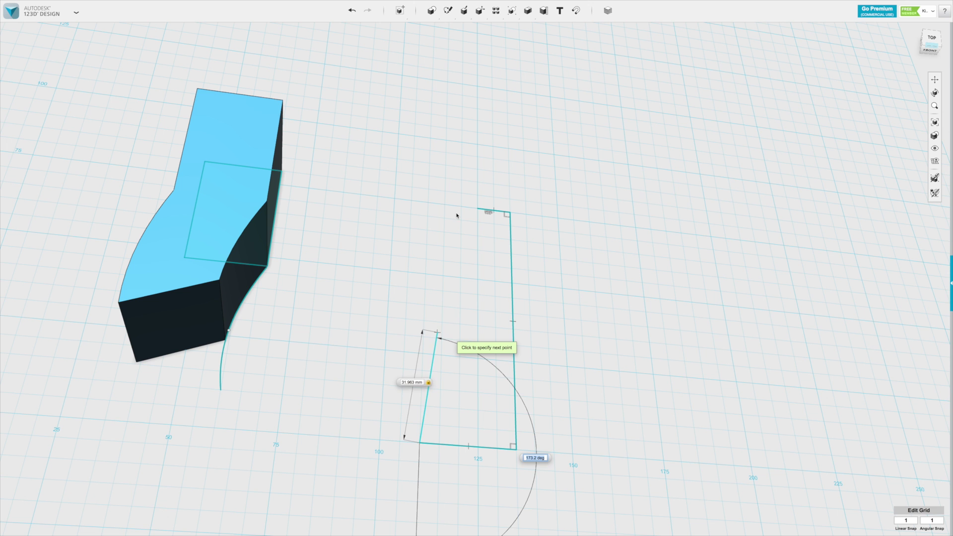
key(Escape)
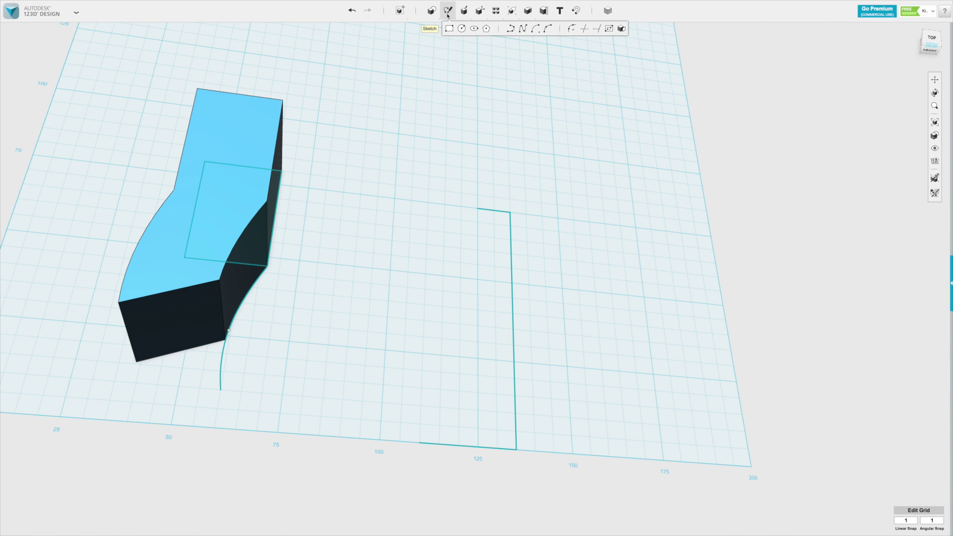
Close the outline with a spline through three points from the top endpoint to the bottom endpoint
click(522, 28)
click(478, 209)
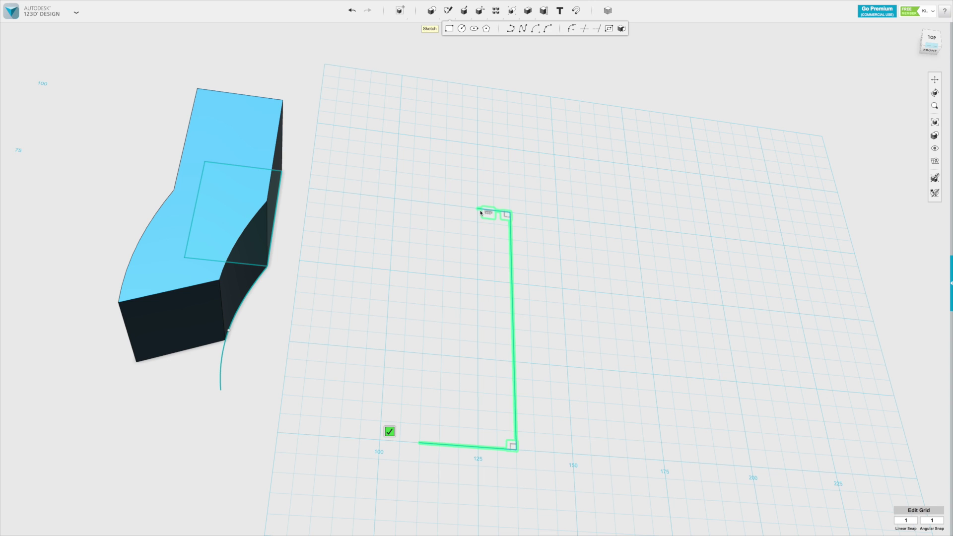
click(479, 258)
click(466, 322)
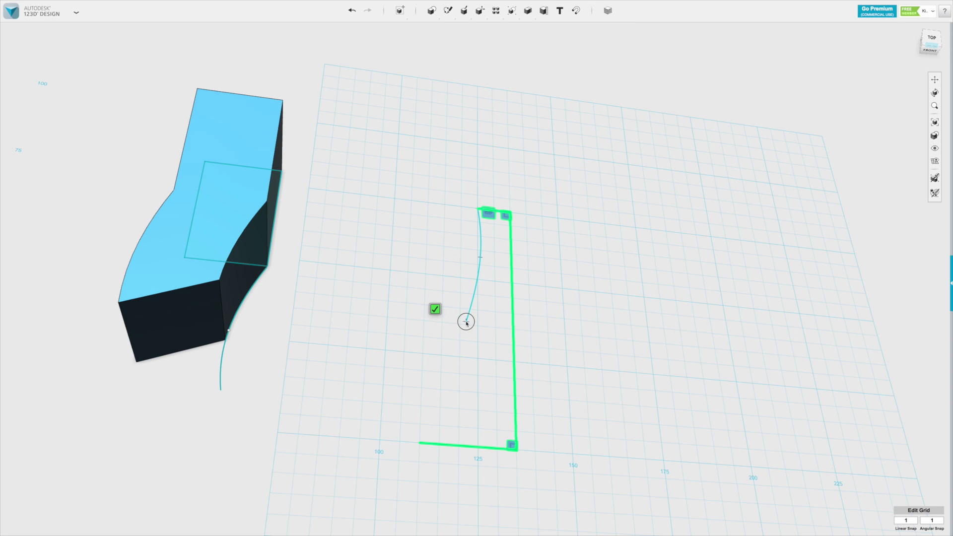
click(428, 352)
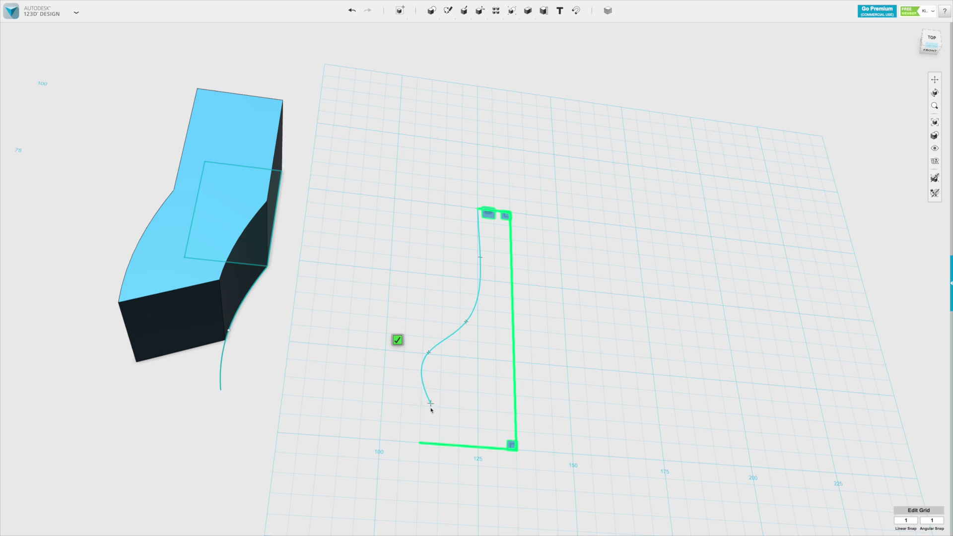
click(419, 442)
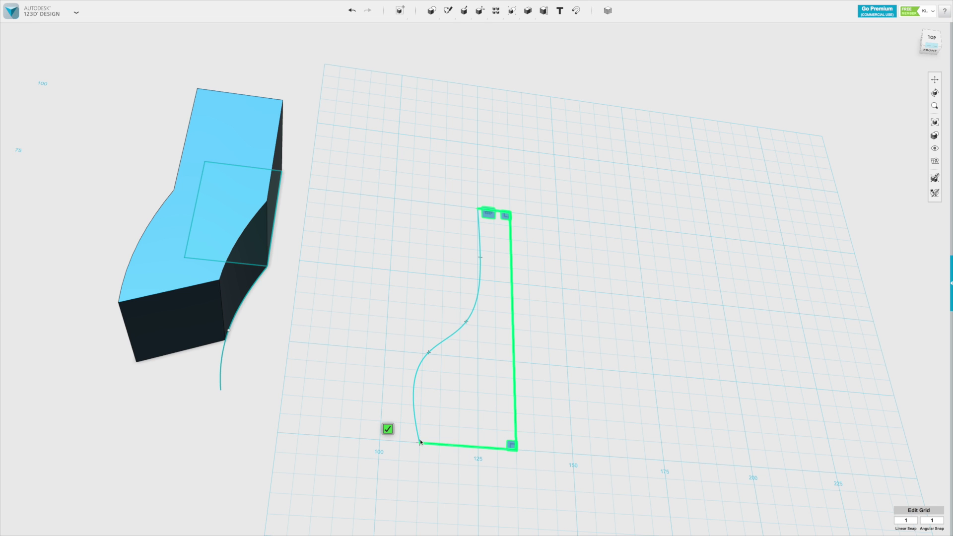
click(388, 429)
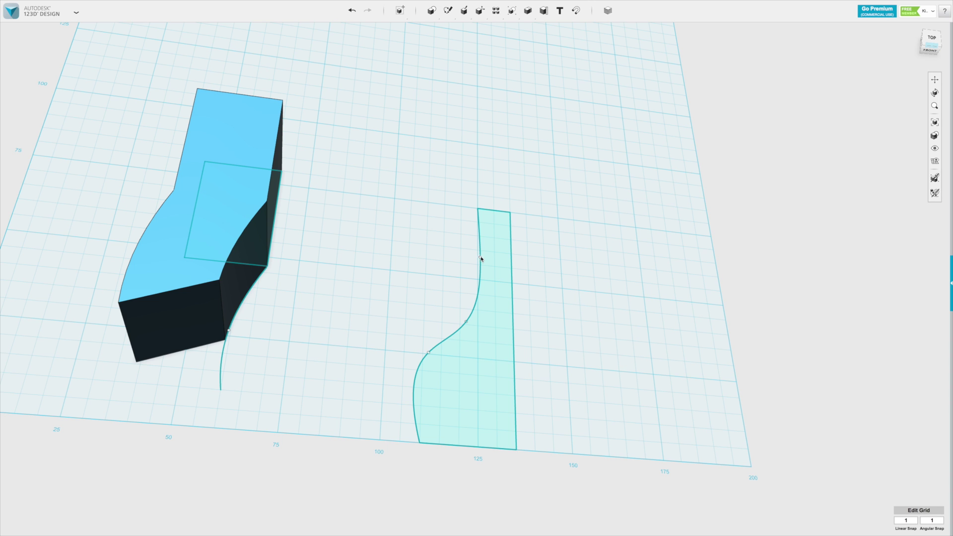
Reshape the profile's curved side by moving its upper, middle and lower spline points
drag(480, 258, 484, 262)
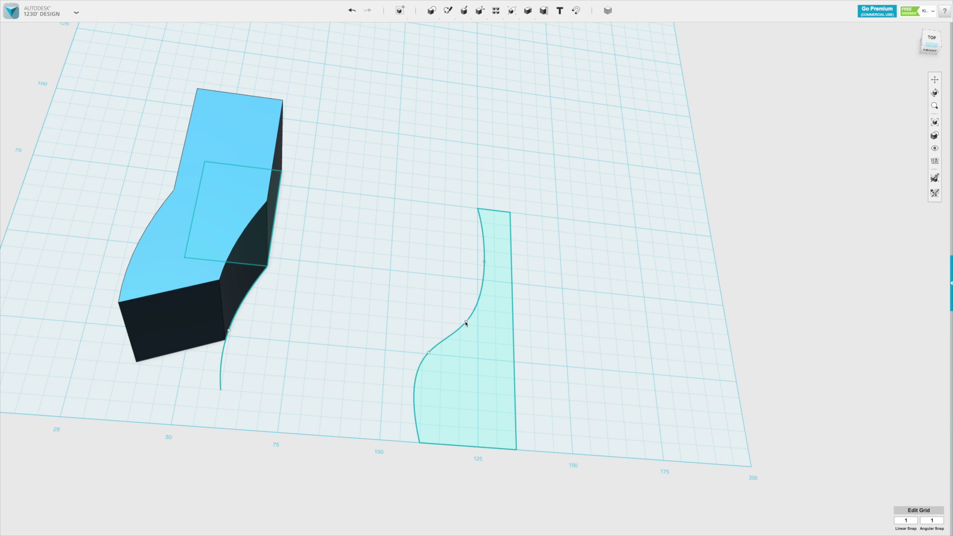
drag(465, 320, 463, 308)
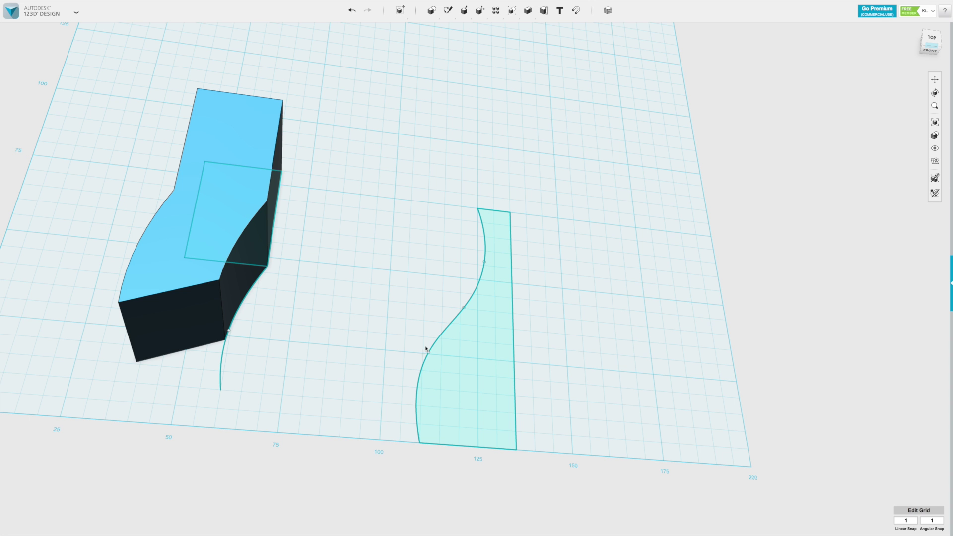
drag(428, 353, 420, 354)
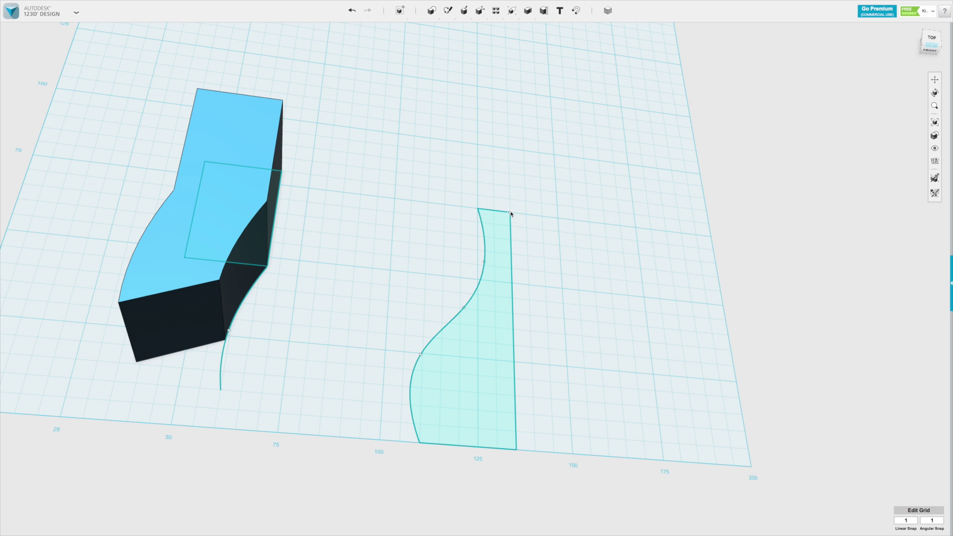
Set up a revolve of the vase profile using its straight right edge as the axis
mouse_move(468, 17)
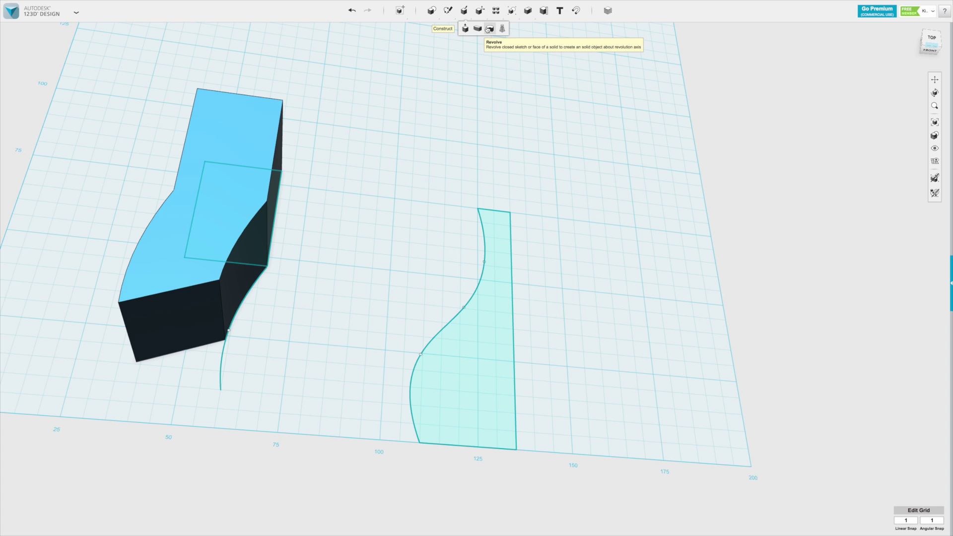
click(490, 29)
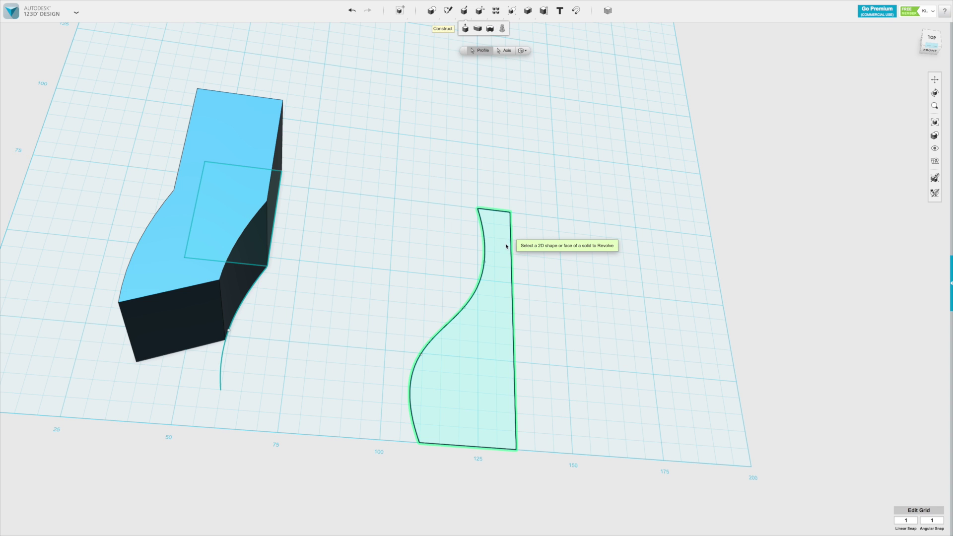
click(466, 355)
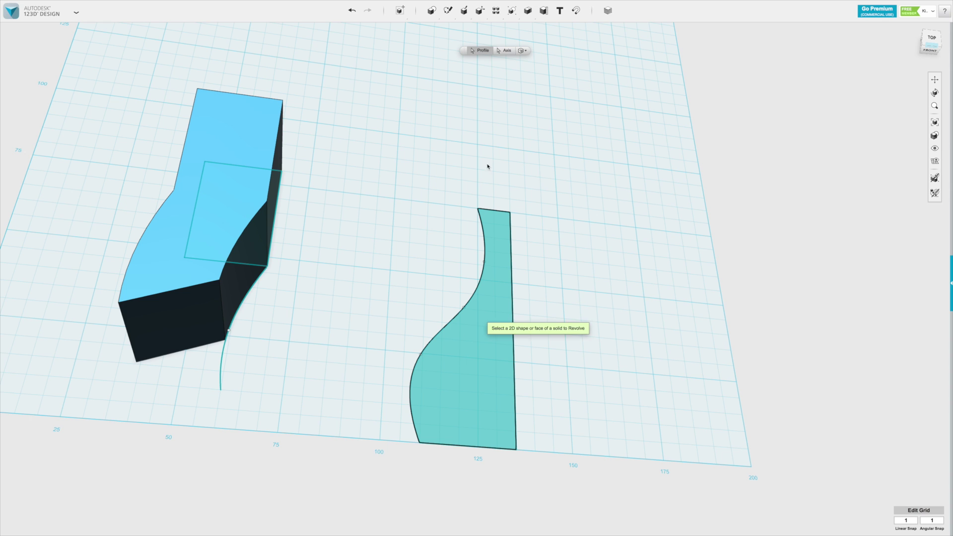
click(504, 51)
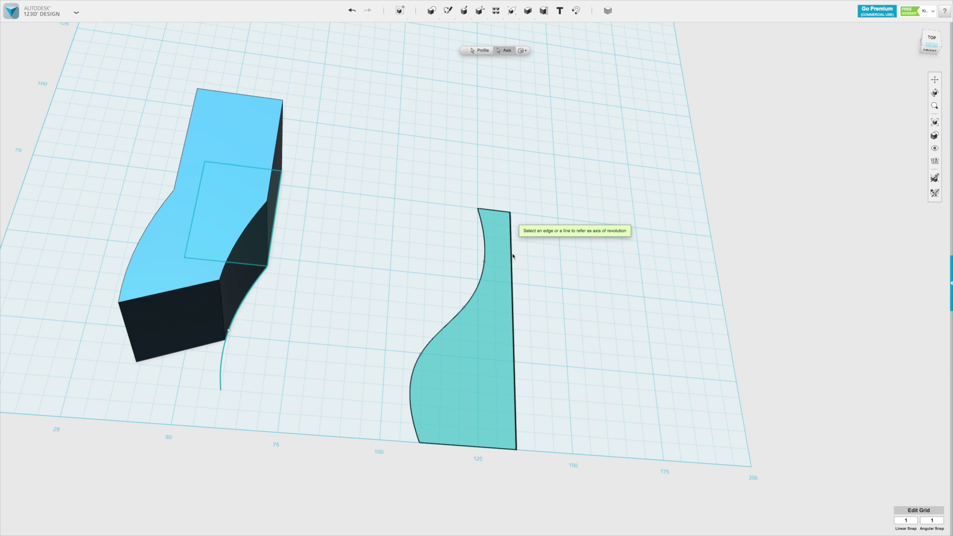
click(512, 290)
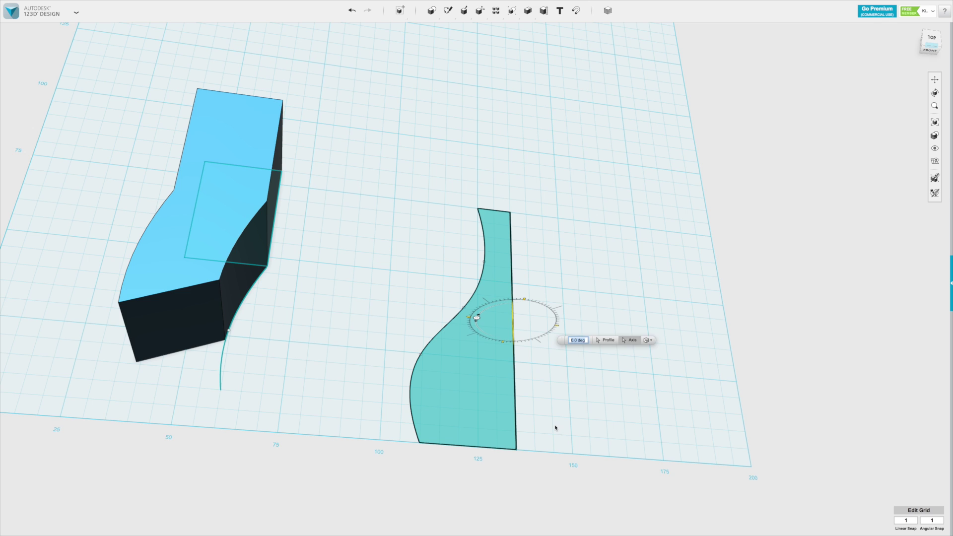
right_drag(555, 428, 549, 397)
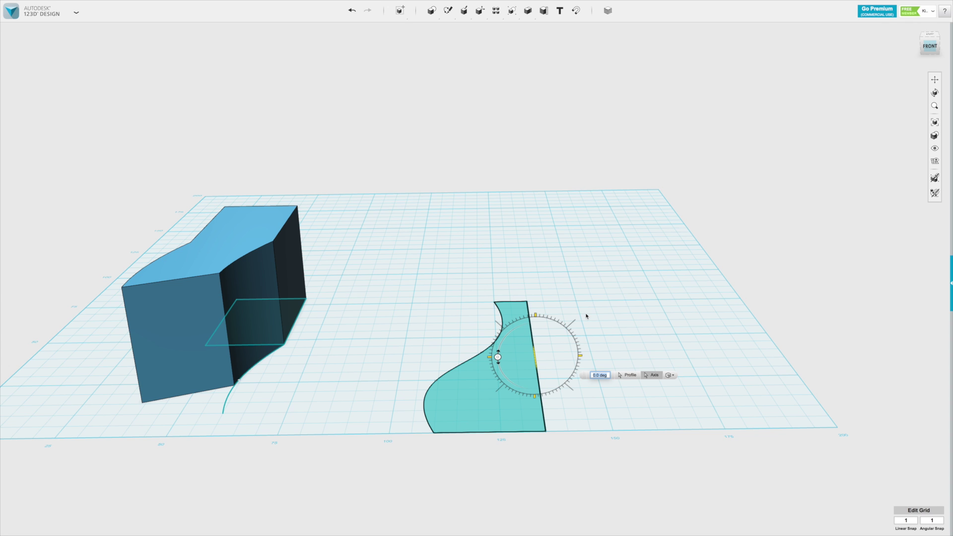
Revolve the profile a full 360 degrees into a solid vase
text(6)
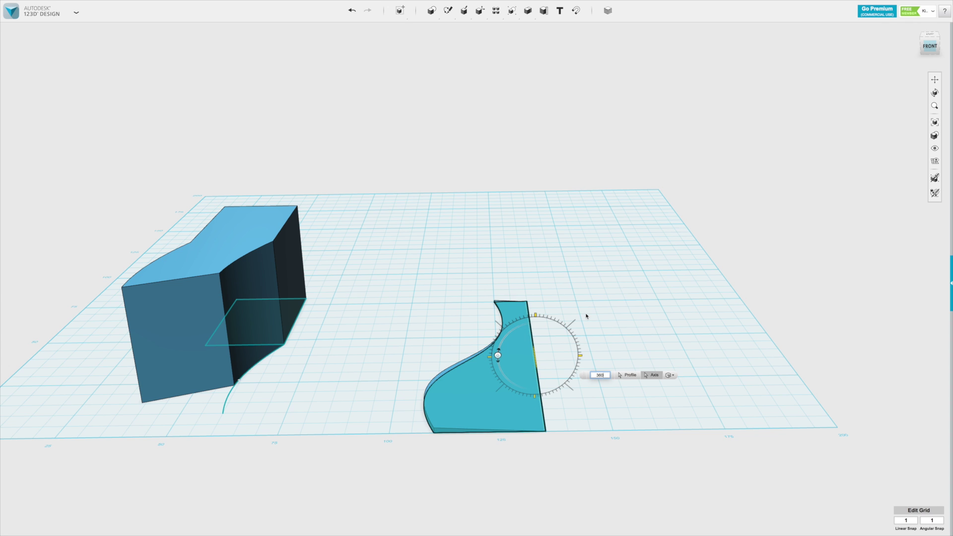
text(0)
key(Return)
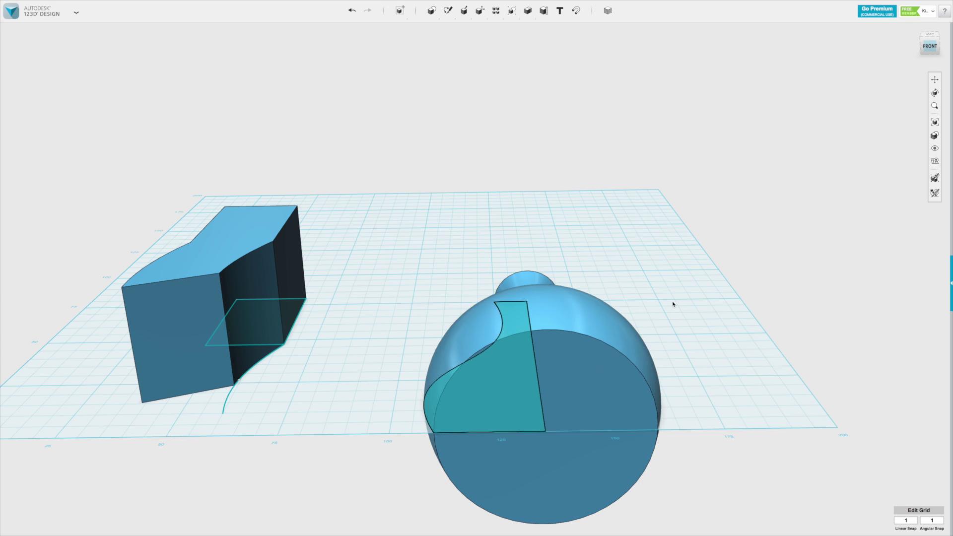
click(634, 283)
right_drag(634, 255, 627, 300)
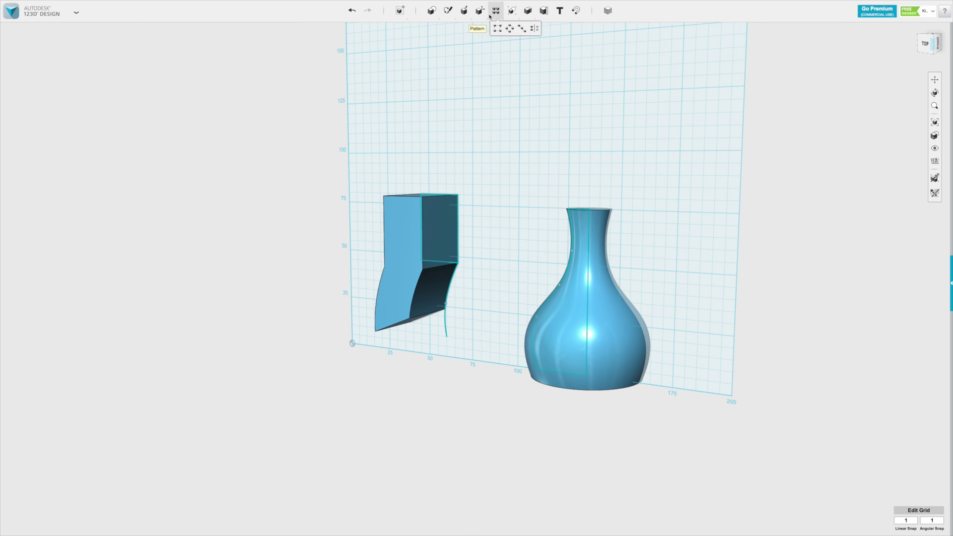
mouse_move(483, 15)
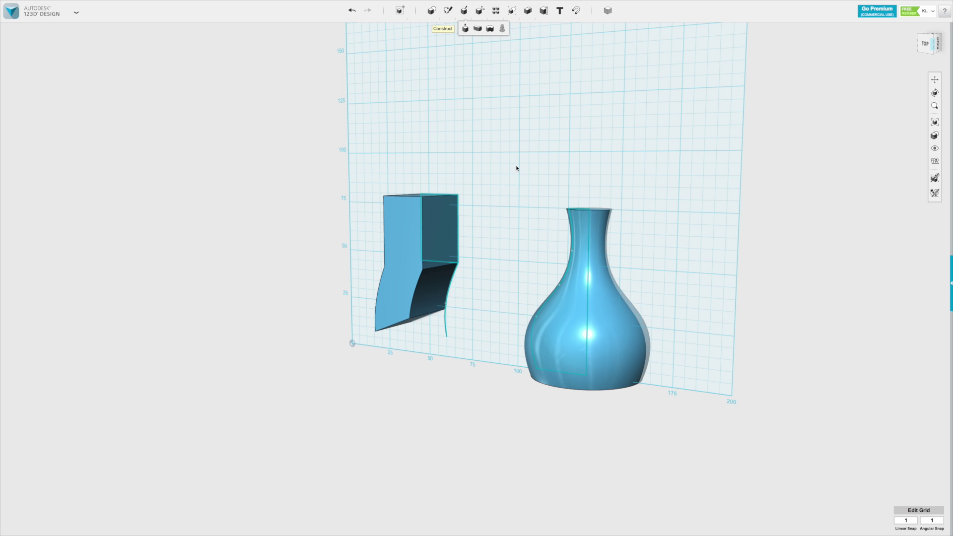
Place a 20 × 20 × 20 mm box primitive on the grid beside the vase
right_drag(509, 305, 526, 269)
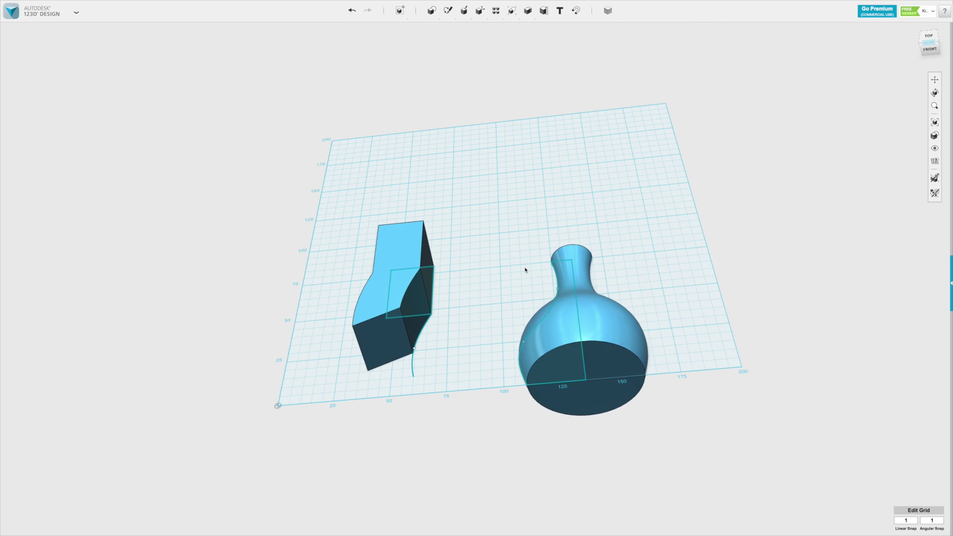
right_drag(677, 411, 603, 407)
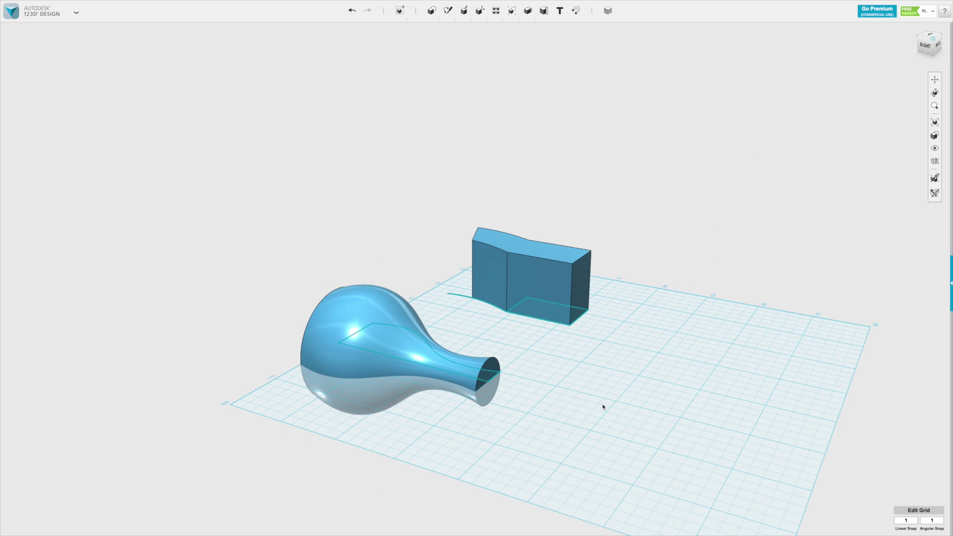
scroll(584, 366, down, 2)
scroll(645, 387, up, 3)
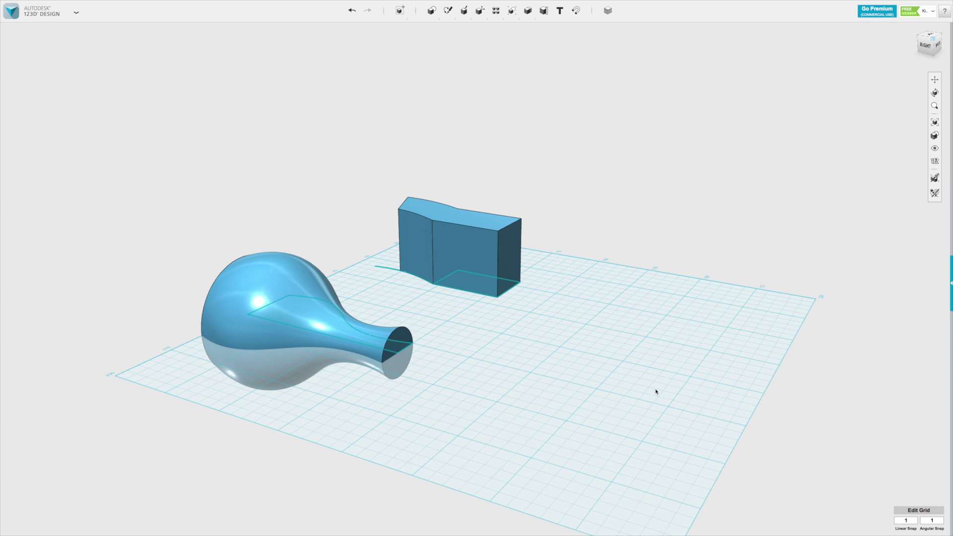
mouse_move(430, 14)
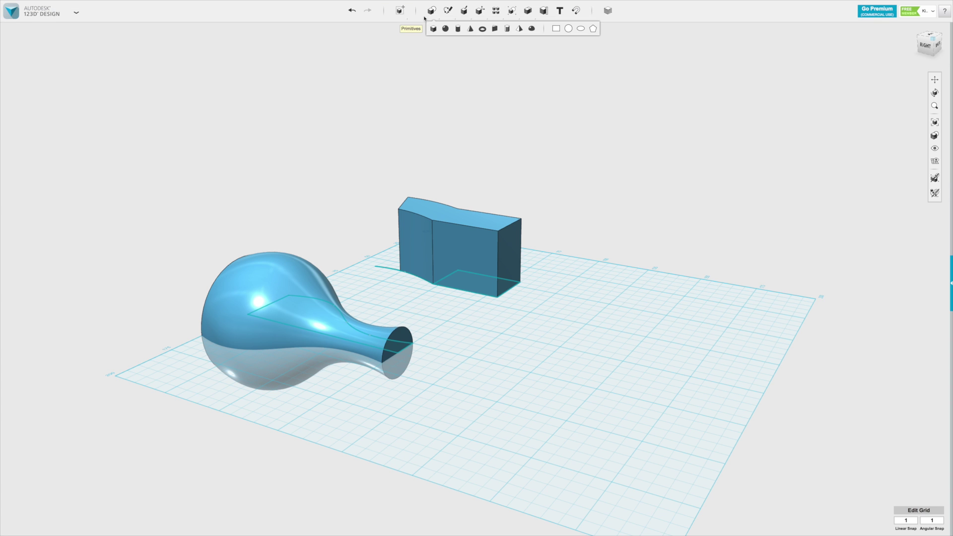
click(433, 29)
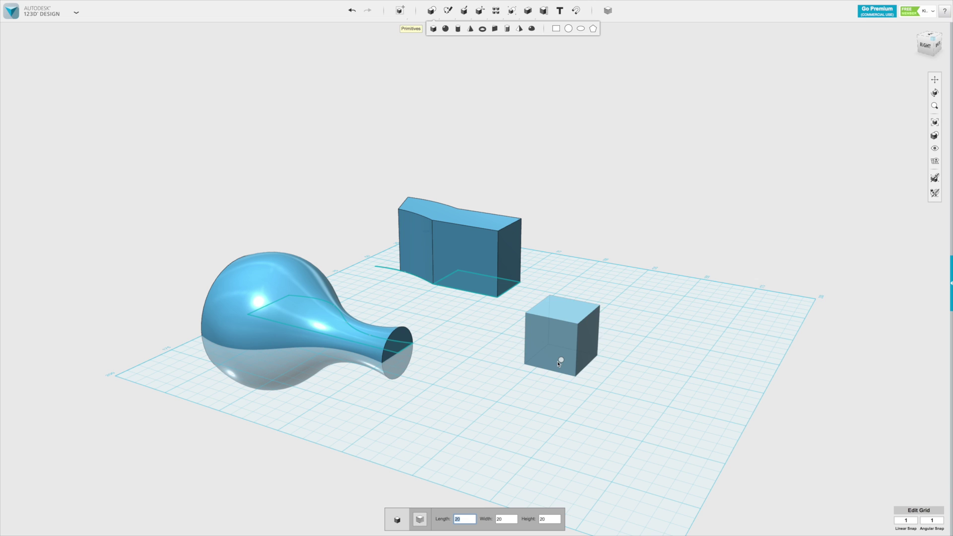
click(566, 370)
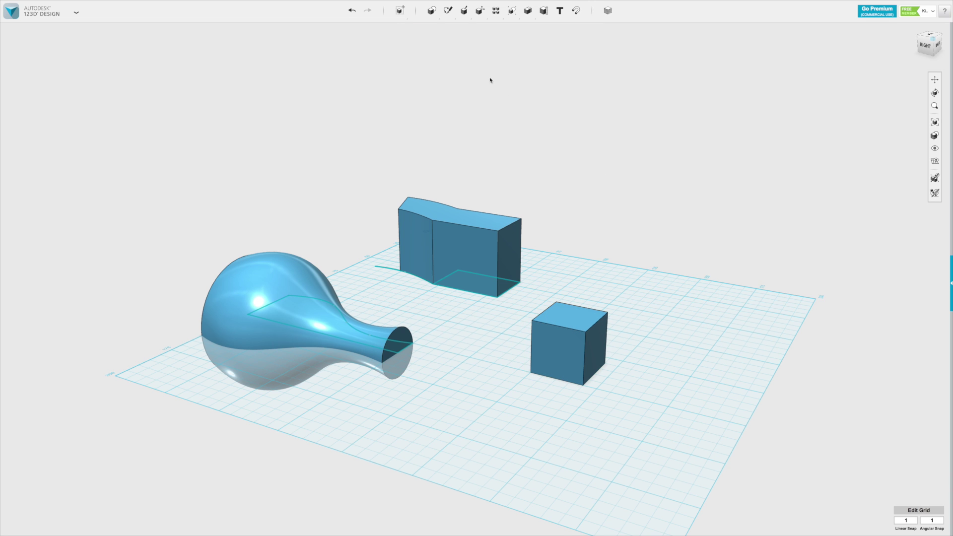
mouse_move(448, 10)
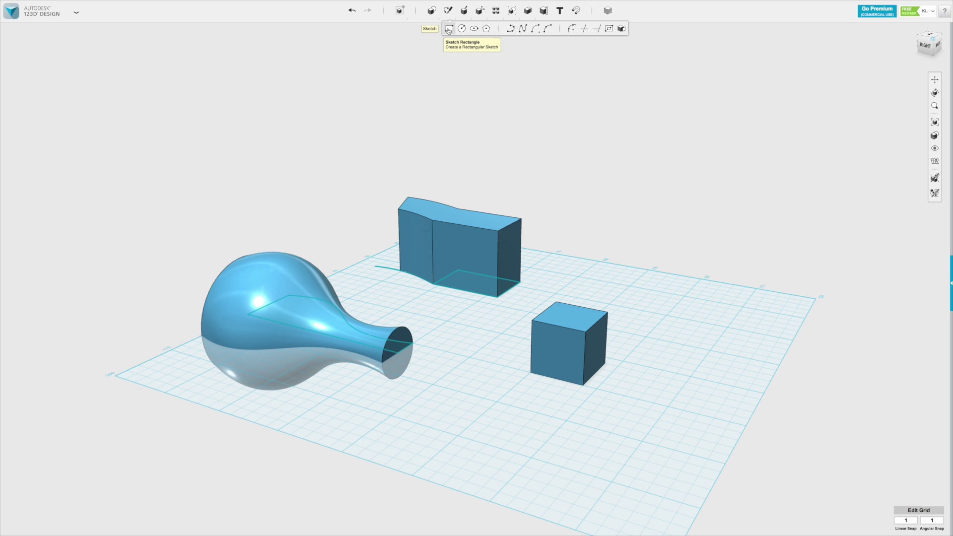
Draw a roughly 11 × 13 mm rectangle sketch on the cube's side face
click(450, 29)
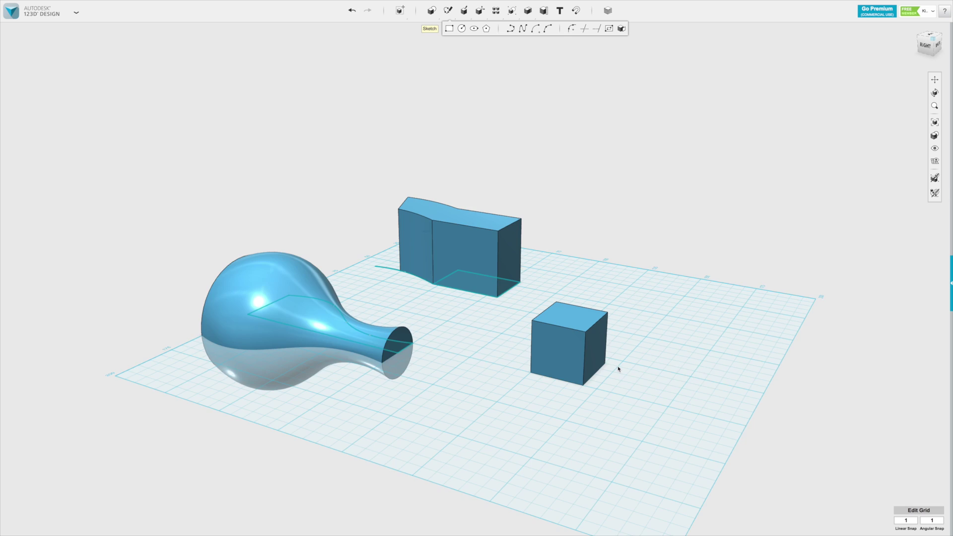
scroll(617, 378, up, 3)
mouse_move(617, 378)
right_down()
mouse_move(620, 390)
mouse_move(486, 359)
right_up()
click(439, 324)
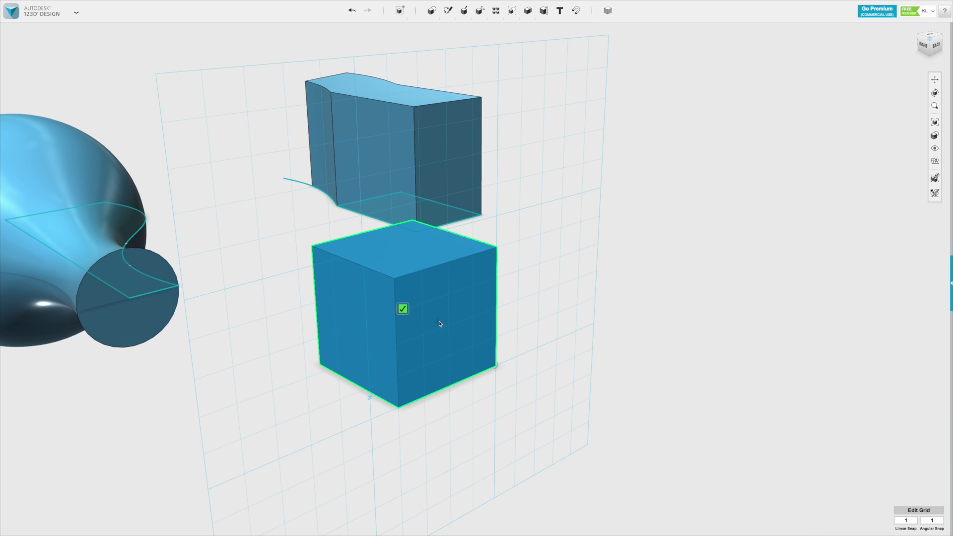
click(423, 301)
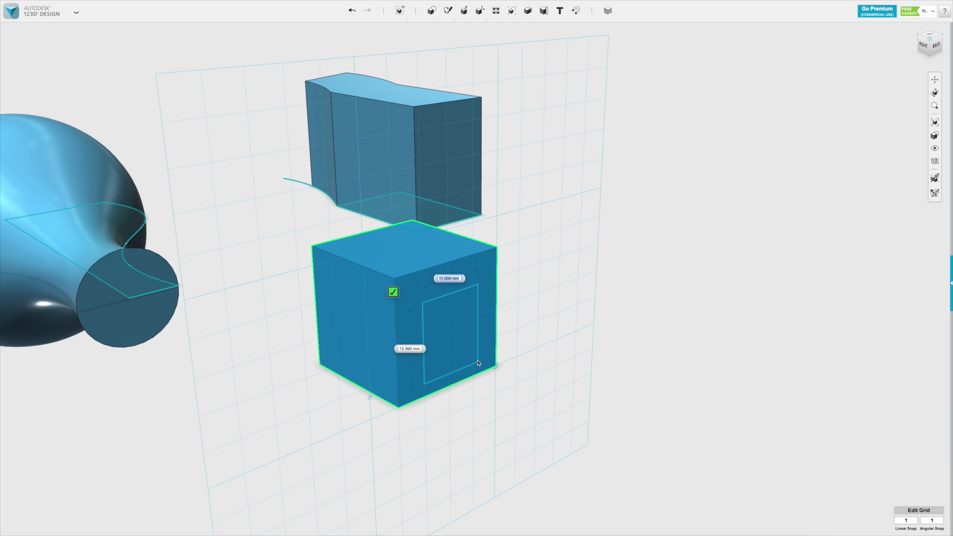
click(474, 350)
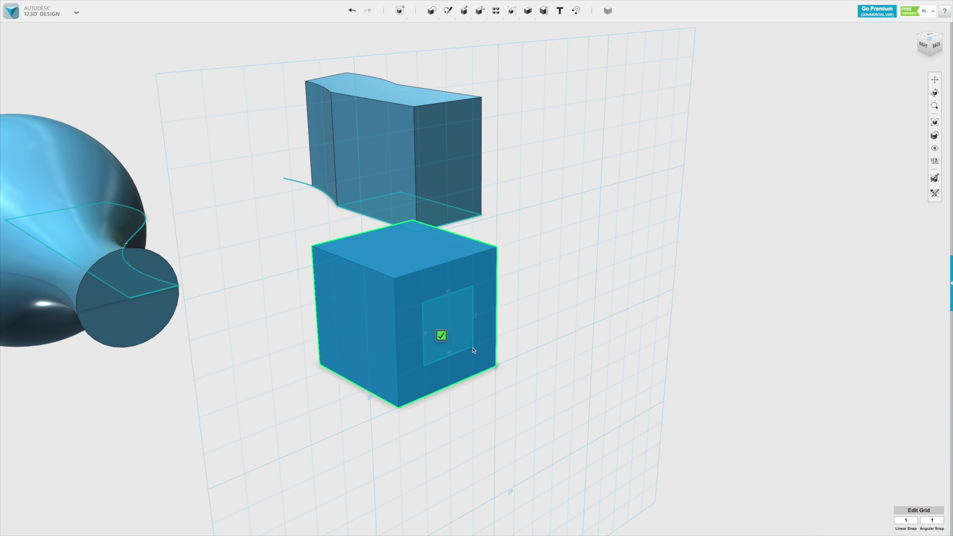
click(441, 336)
right_drag(287, 266, 328, 268)
scroll(327, 268, down, 3)
scroll(527, 63, up, 5)
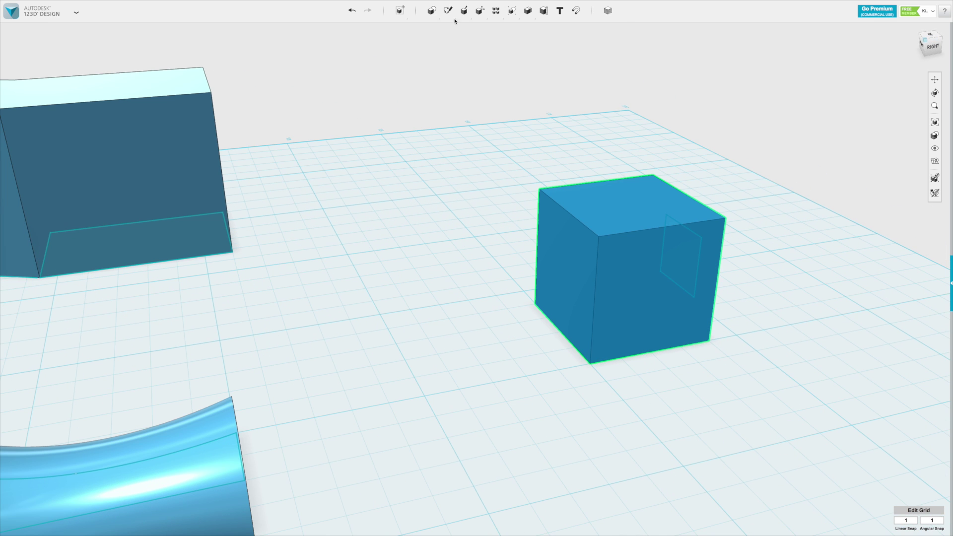
mouse_move(451, 15)
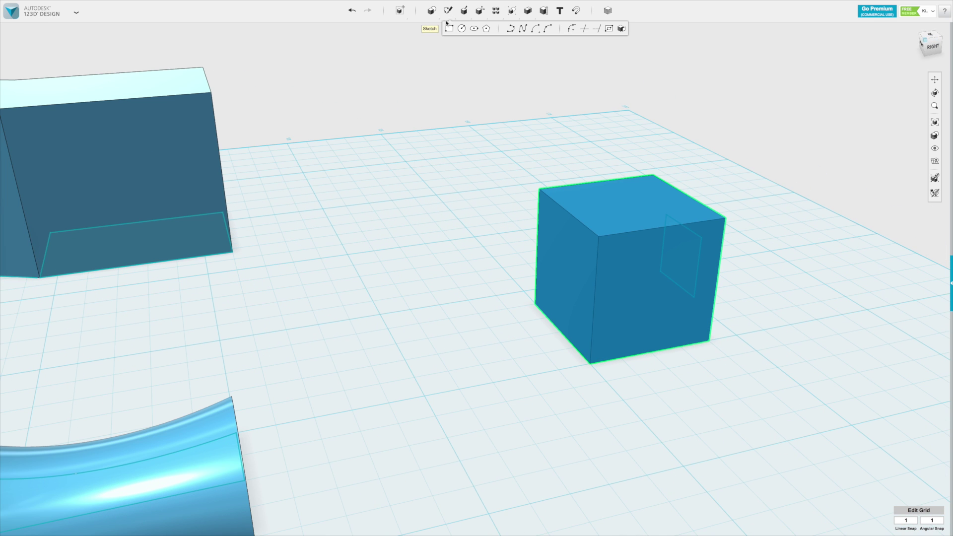
Draw a hexagon polygon sketch centred on the cube's left face
click(486, 30)
click(567, 279)
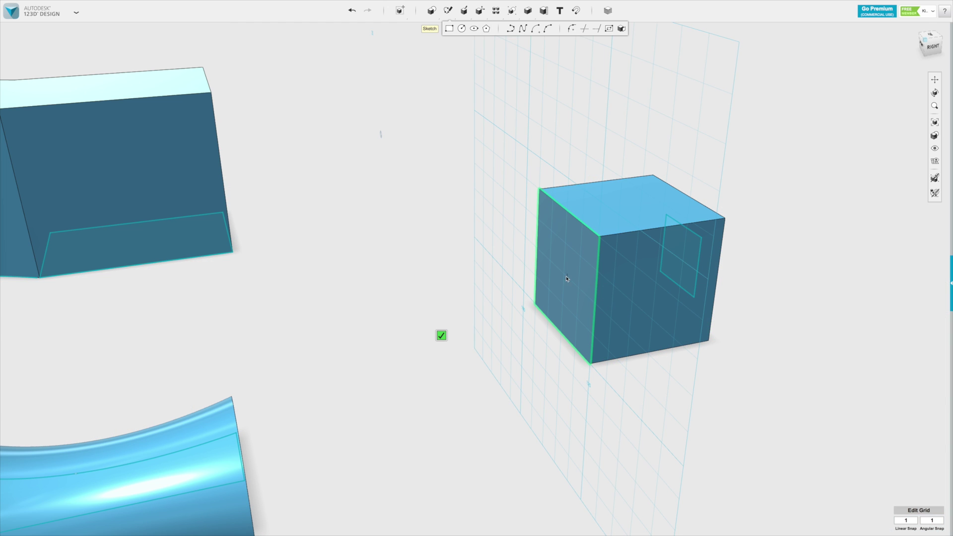
click(567, 276)
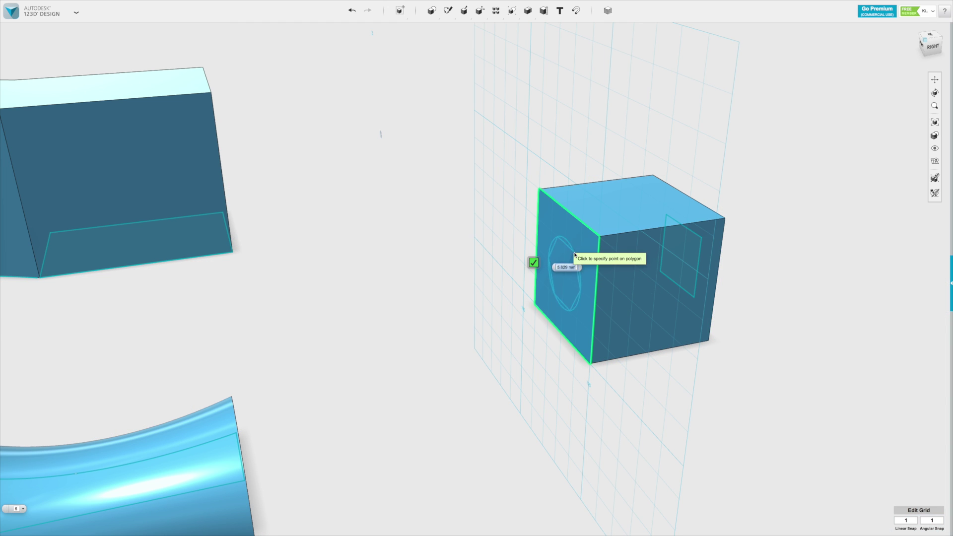
click(576, 256)
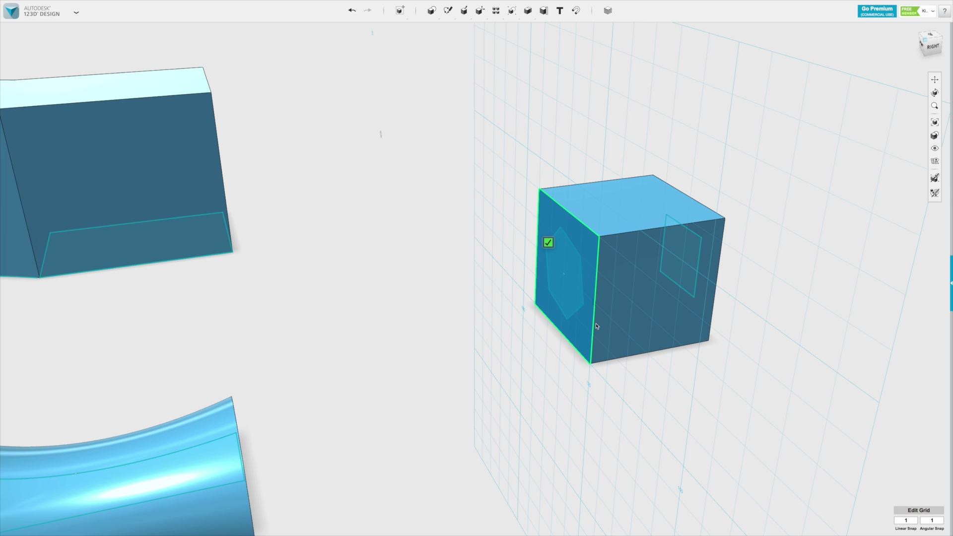
click(548, 243)
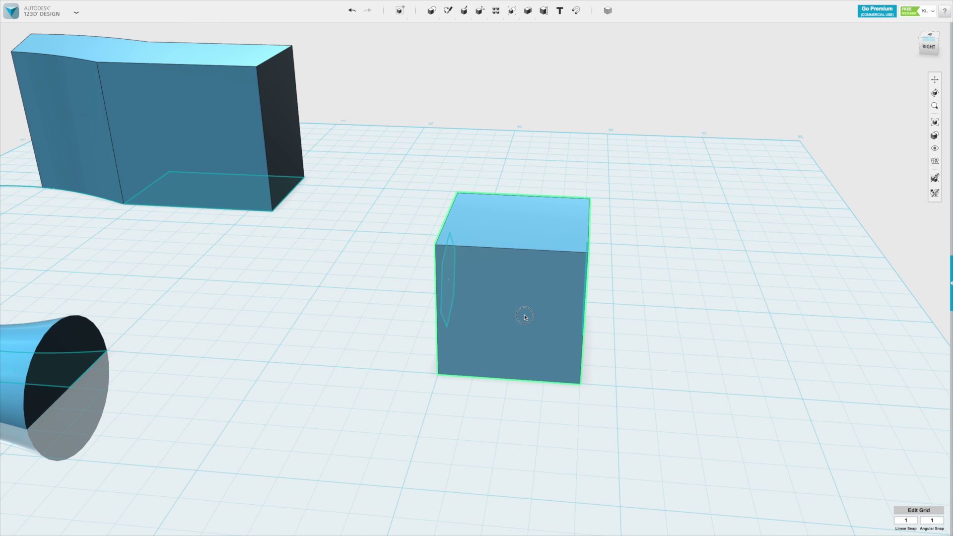
Delete the cube solid, keeping its hexagon and rectangle sketches visible on the grid
click(525, 316)
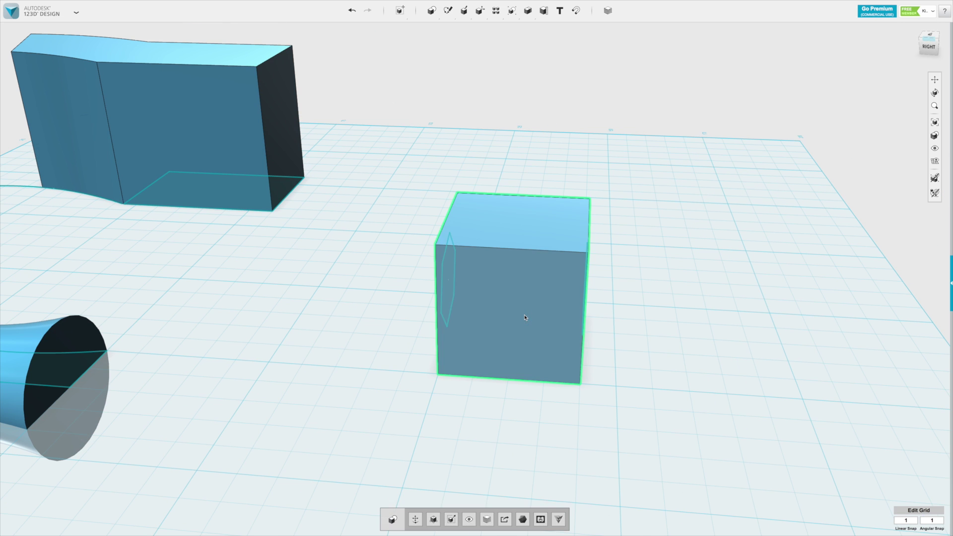
key(Delete)
mouse_move(615, 340)
right_down()
mouse_move(604, 341)
mouse_move(646, 334)
right_up()
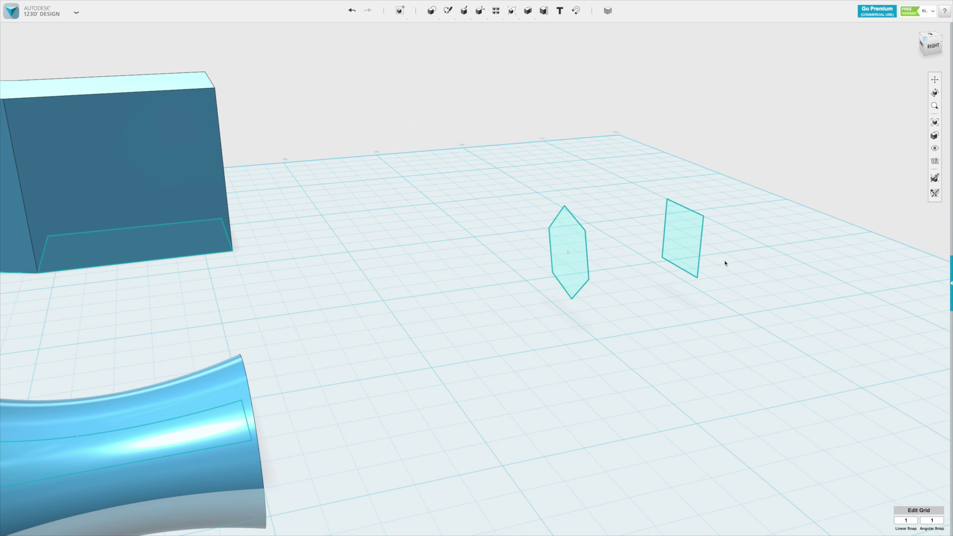
scroll(725, 264, up, 4)
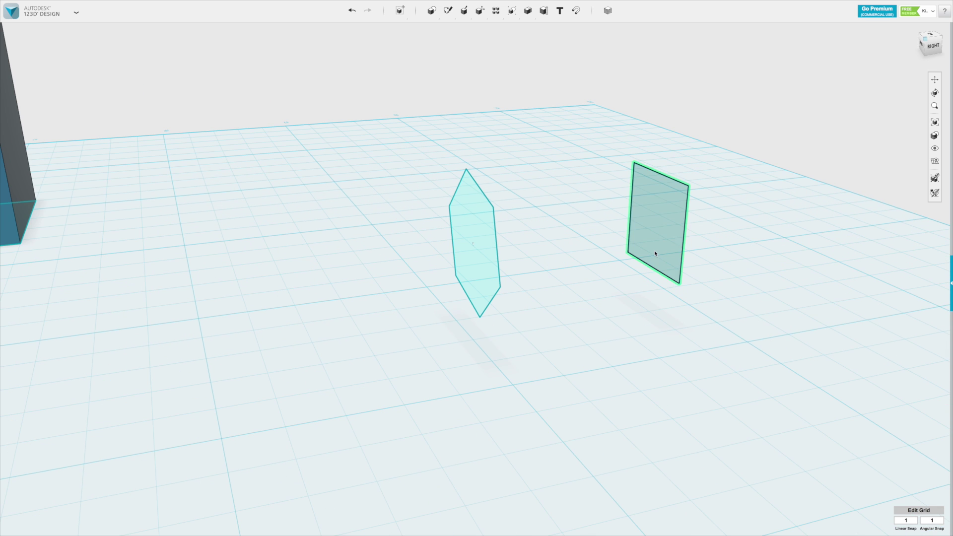
Loft from the hexagon profile to the rectangle profile and commit the blended solid
mouse_move(464, 11)
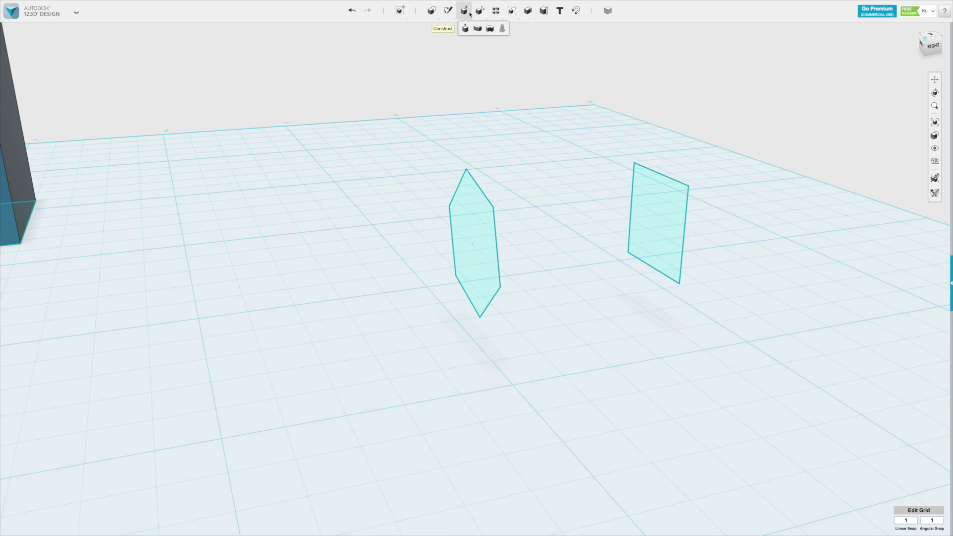
click(502, 28)
click(464, 208)
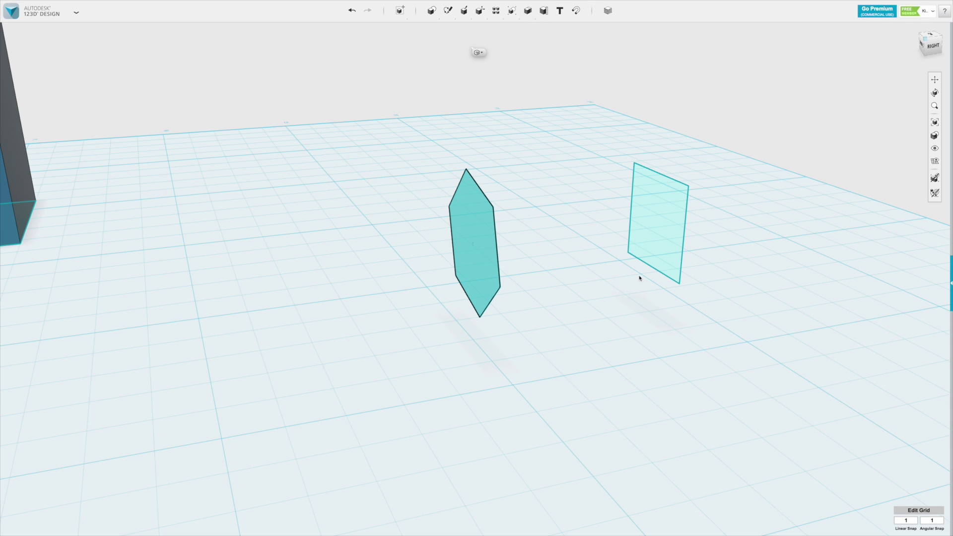
click(652, 203)
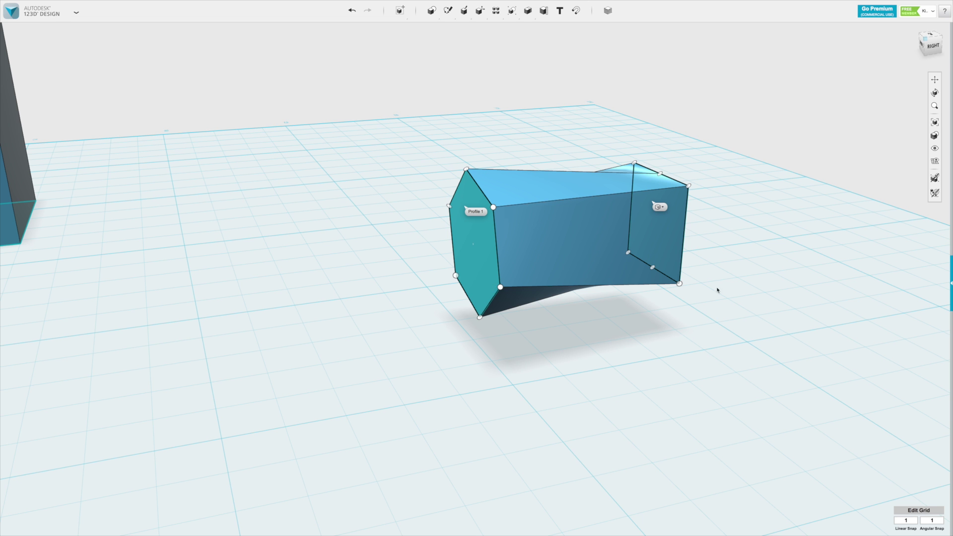
right_drag(693, 314, 664, 313)
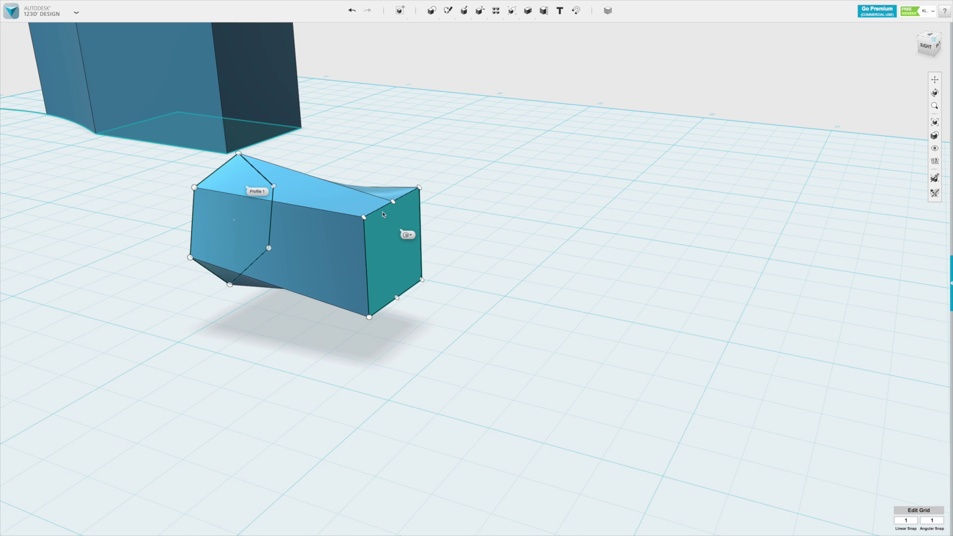
click(369, 225)
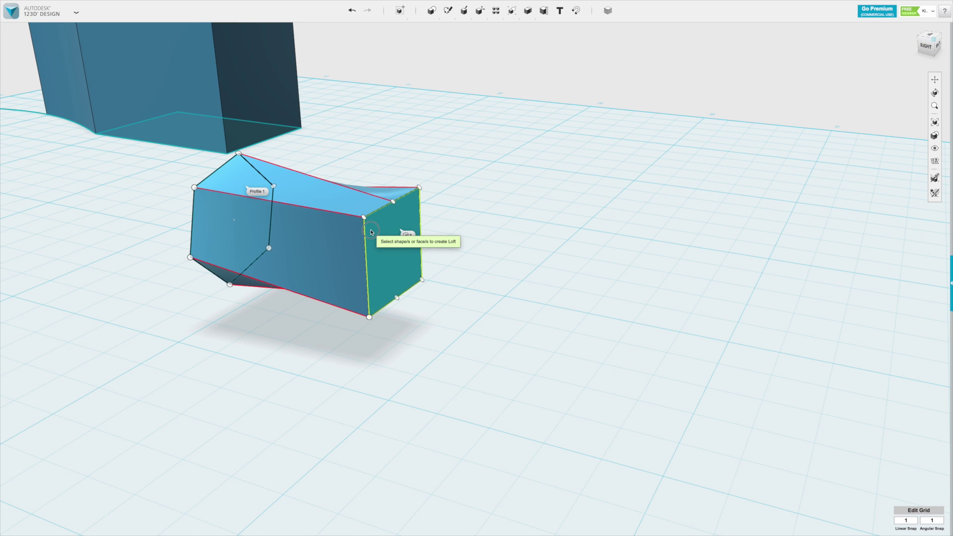
click(506, 221)
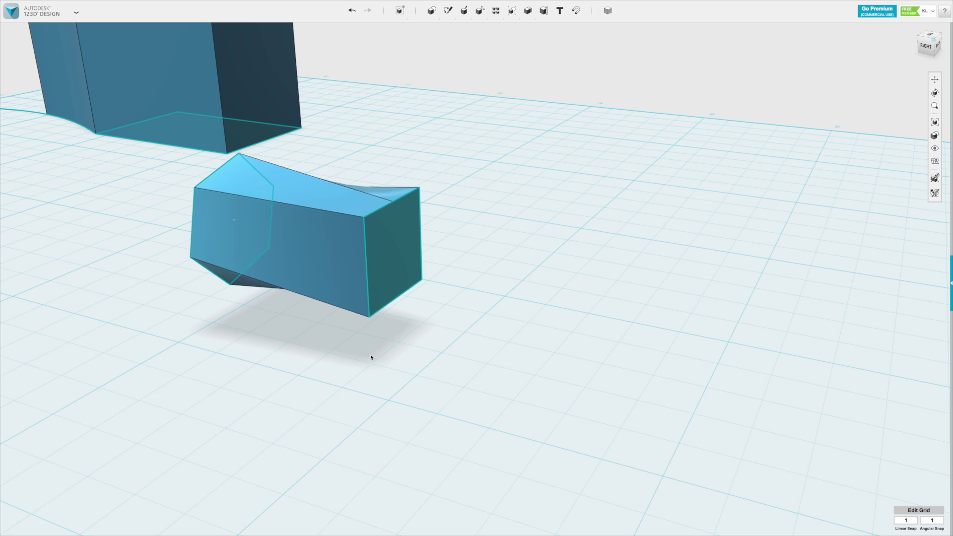
right_drag(311, 373, 293, 357)
scroll(407, 395, down, 2)
scroll(410, 325, down, 2)
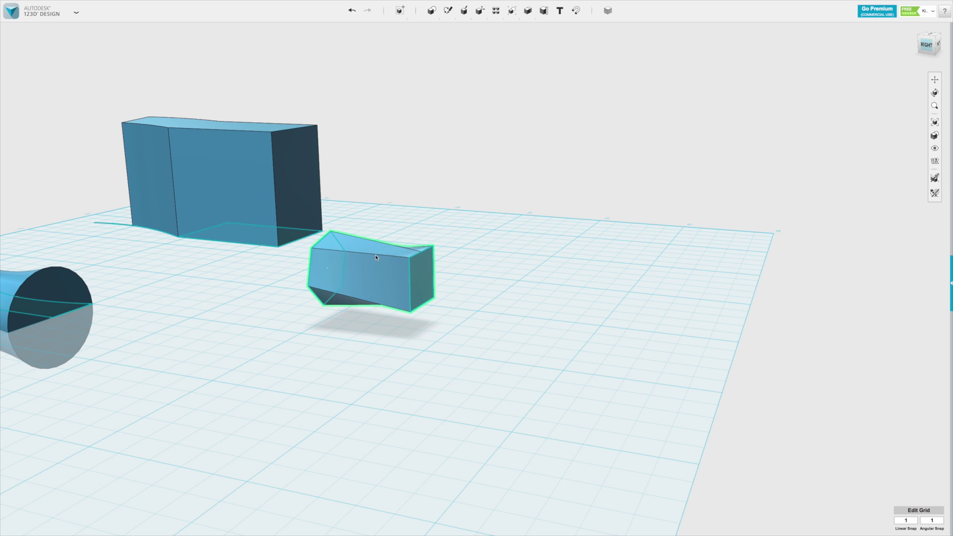
right_drag(283, 285, 287, 306)
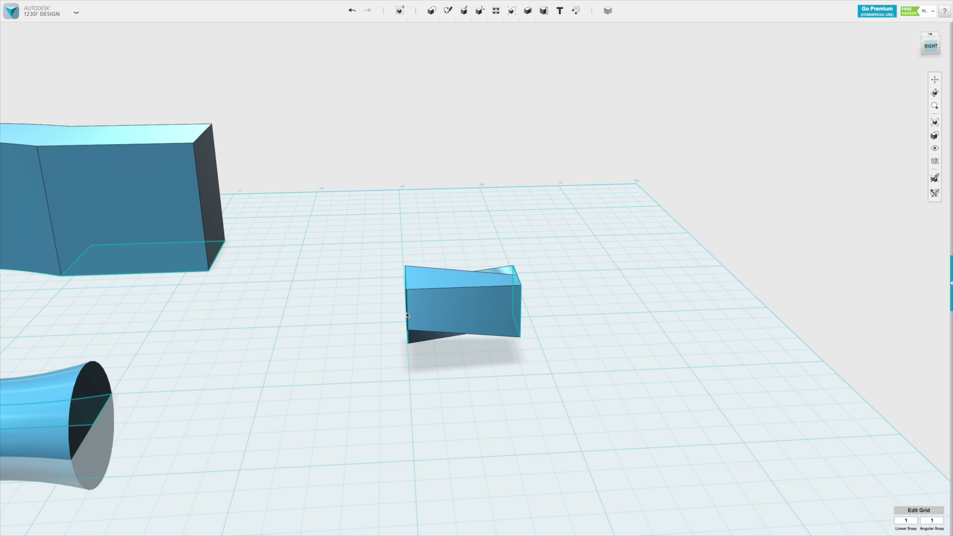
right_drag(407, 315, 319, 378)
scroll(359, 298, down, 4)
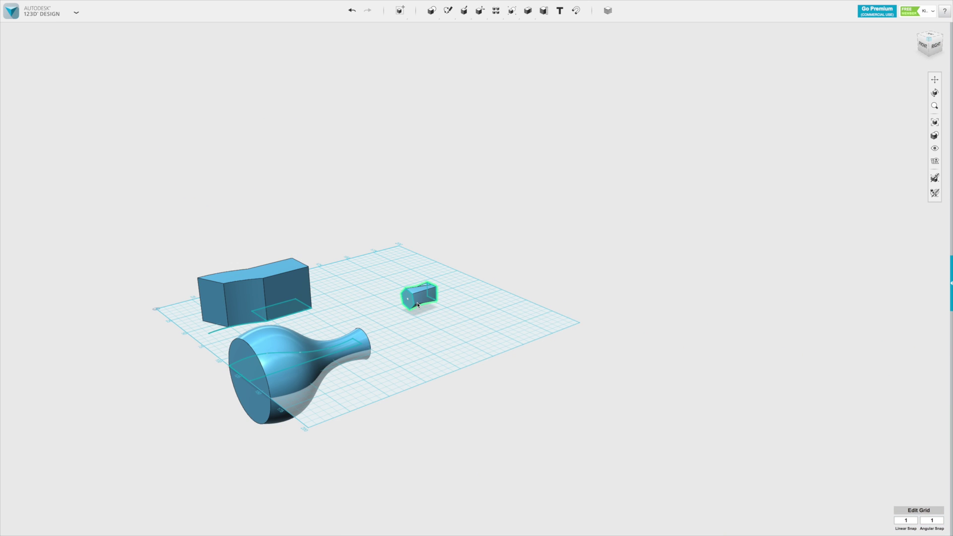
scroll(319, 405, up, 3)
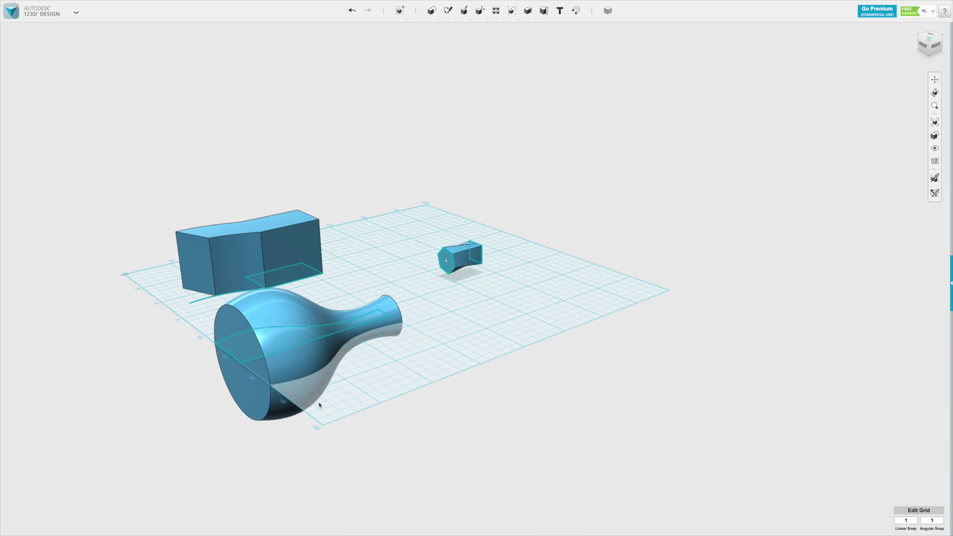
right_drag(319, 405, 490, 328)
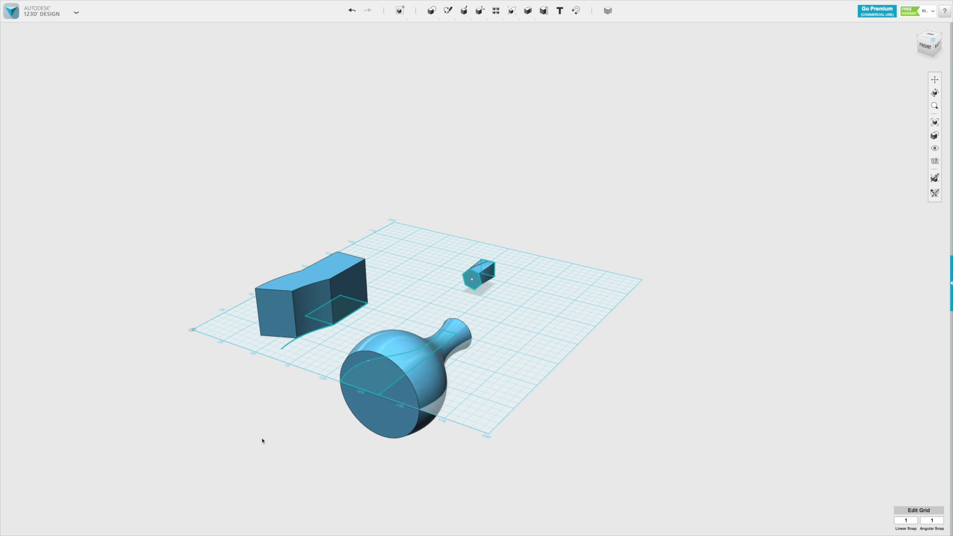
scroll(262, 440, up, 2)
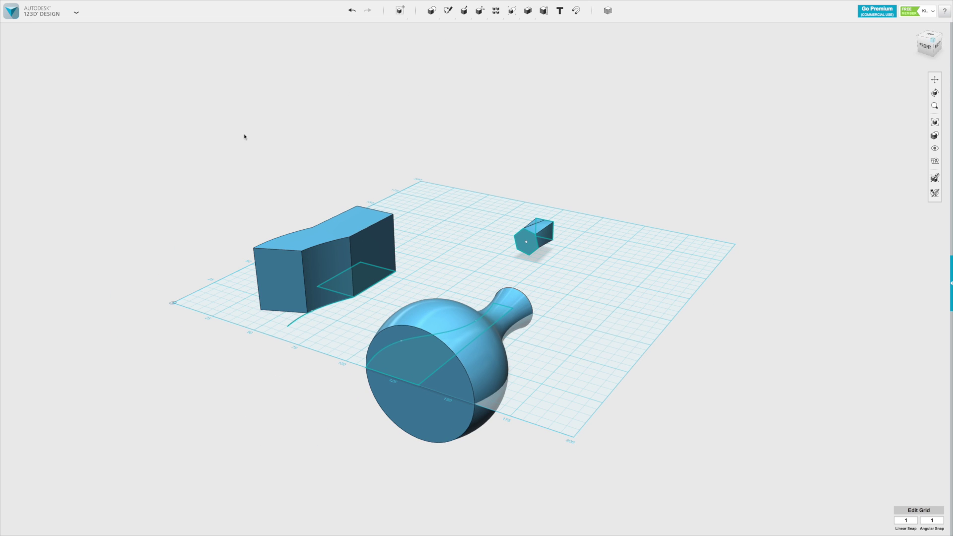